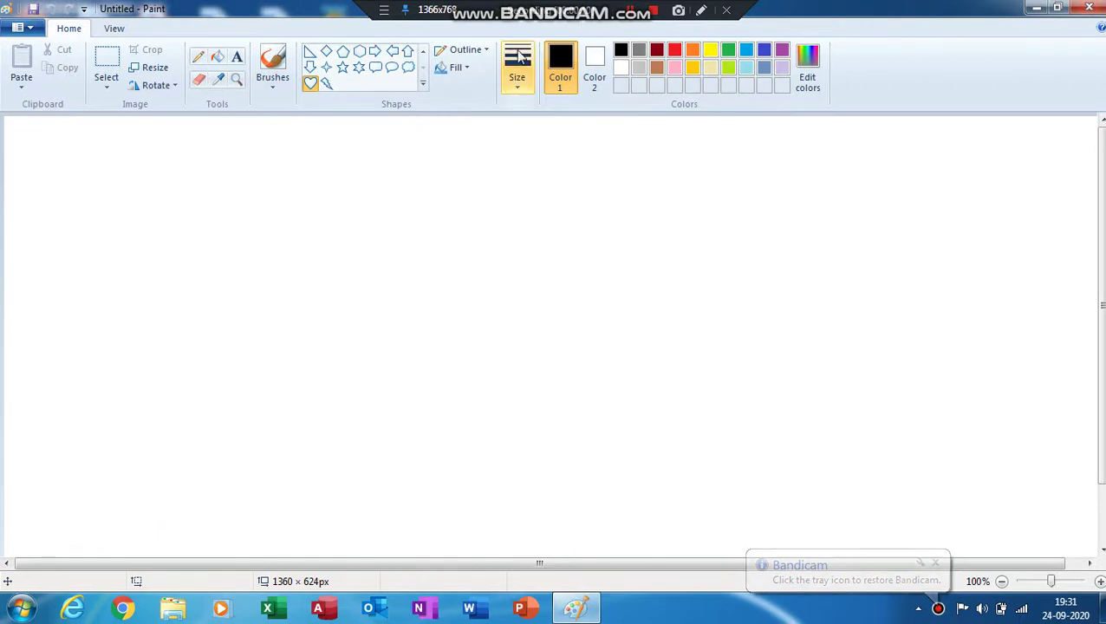
Draw a heart outline about 119 × 115 px near the middle of the canvas, using the third line thickness and red
{"action": "left_click", "coordinate": [517, 69]}
{"action": "left_click", "coordinate": [538, 176]}
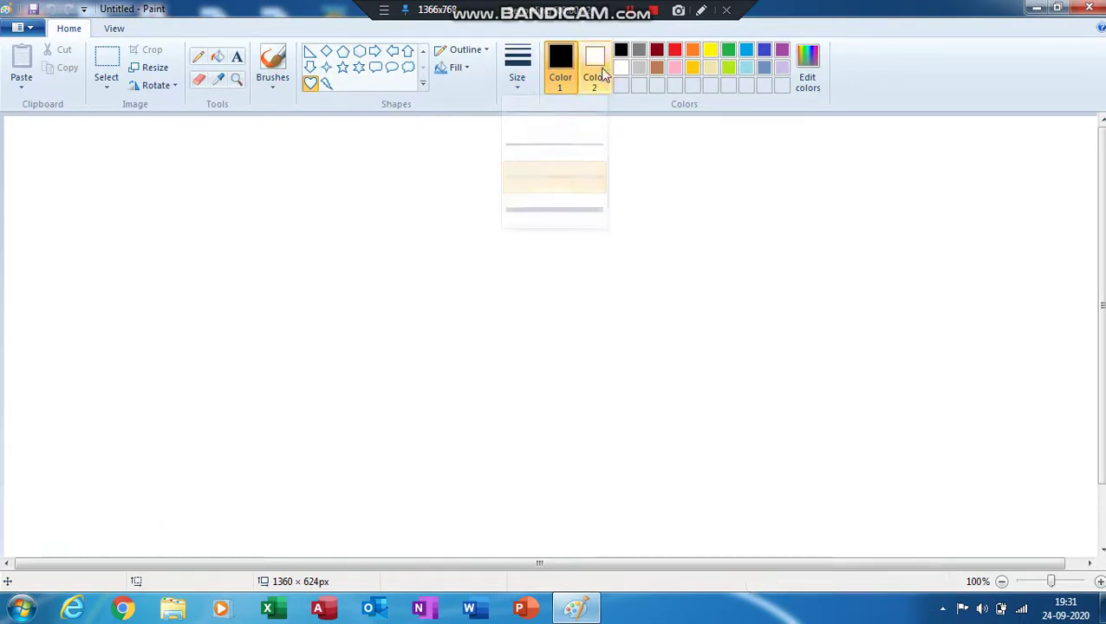
{"action": "left_click", "coordinate": [692, 51]}
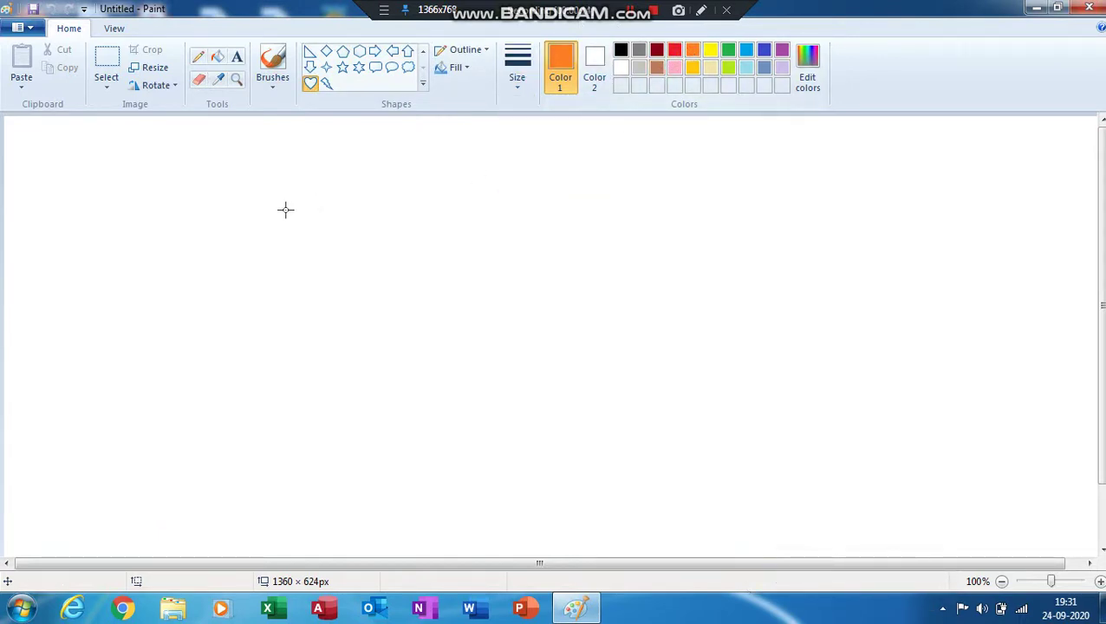
{"action": "left_click_drag", "start_coordinate": [360, 283], "coordinate": [458, 376]}
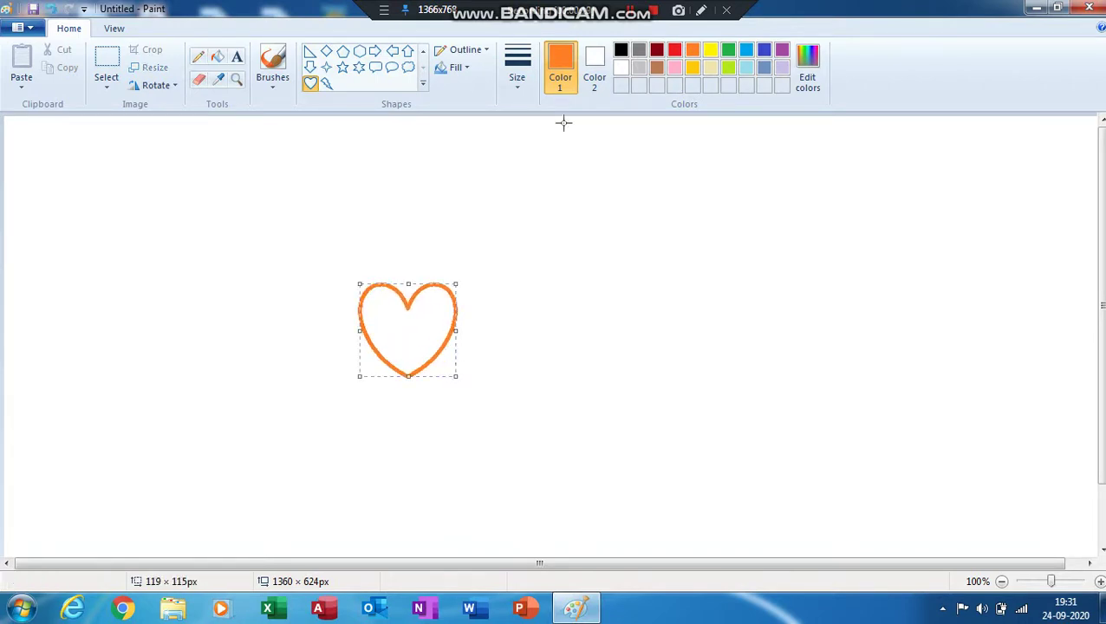
{"action": "left_click", "coordinate": [674, 50]}
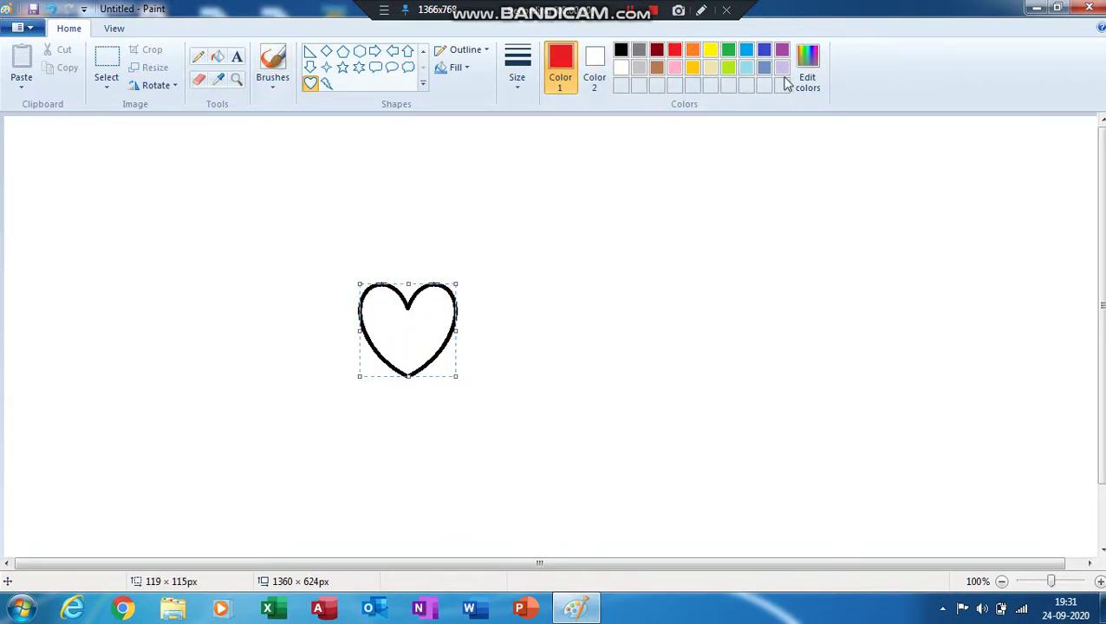
{"action": "left_click", "coordinate": [676, 52]}
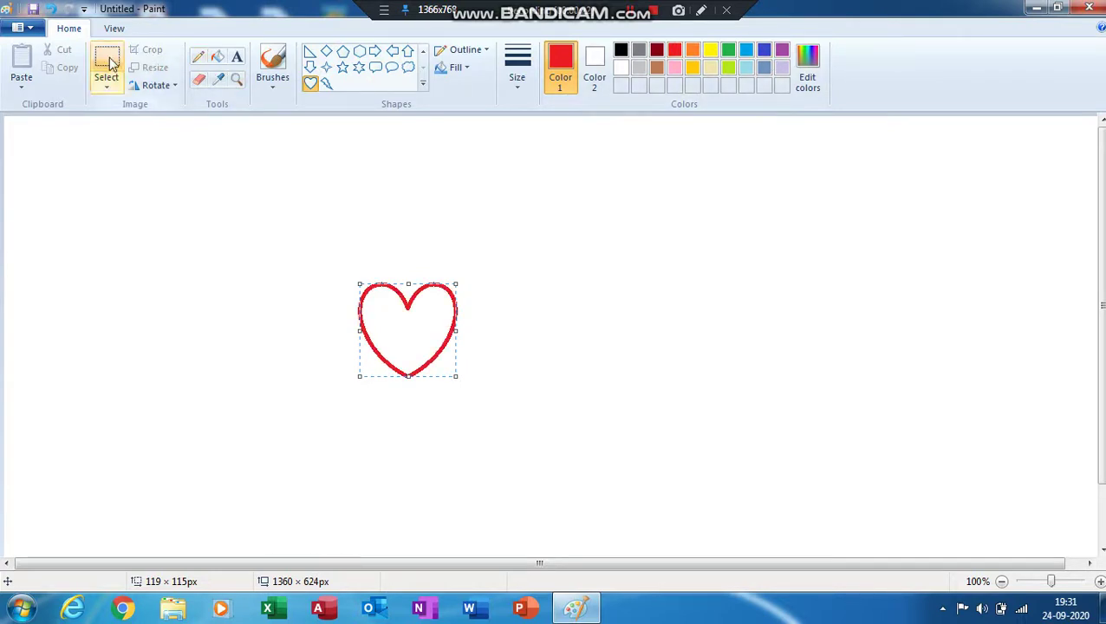
Copy the red heart with a rectangular selection about 185 × 180 px around it
{"action": "left_click", "coordinate": [107, 63]}
{"action": "left_click_drag", "start_coordinate": [333, 255], "coordinate": [485, 402]}
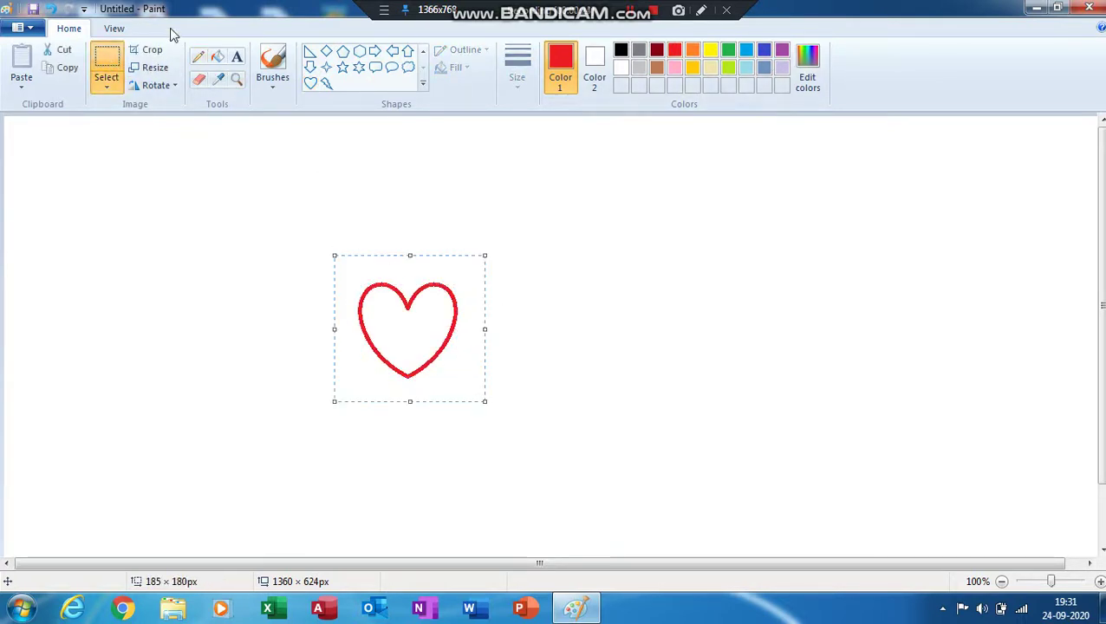
{"action": "left_click", "coordinate": [68, 68]}
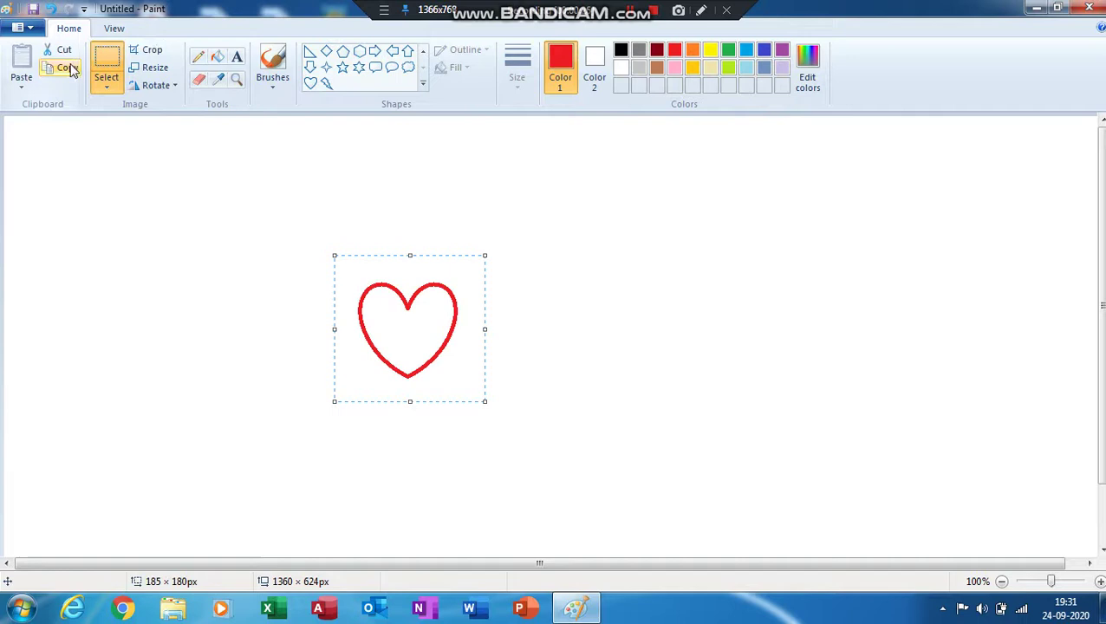
Paste a copy of the heart, rotate it right 90°, and place it as the right petal using transparent selection
{"action": "left_click", "coordinate": [22, 62]}
{"action": "left_click", "coordinate": [155, 85]}
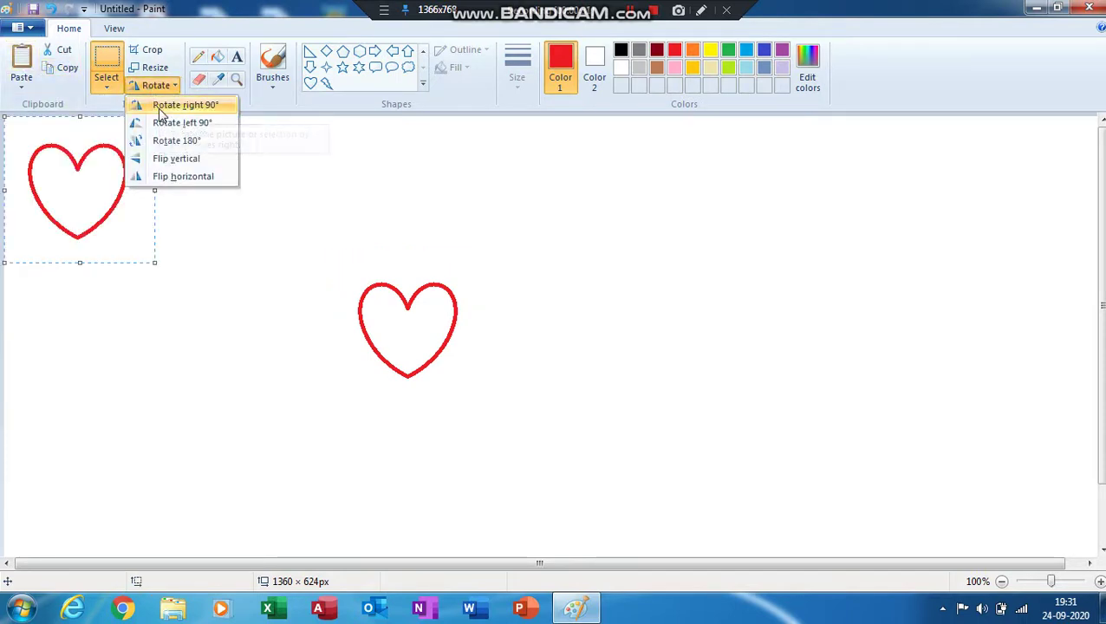
{"action": "left_click", "coordinate": [160, 106]}
{"action": "left_click_drag", "start_coordinate": [119, 161], "coordinate": [509, 378]}
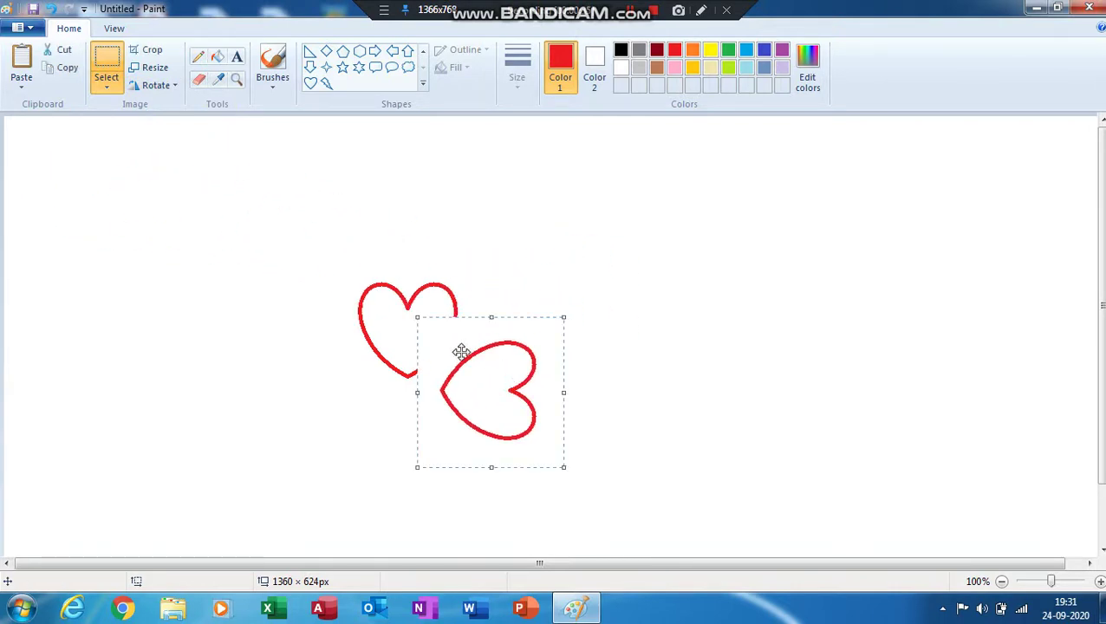
{"action": "left_click", "coordinate": [108, 81]}
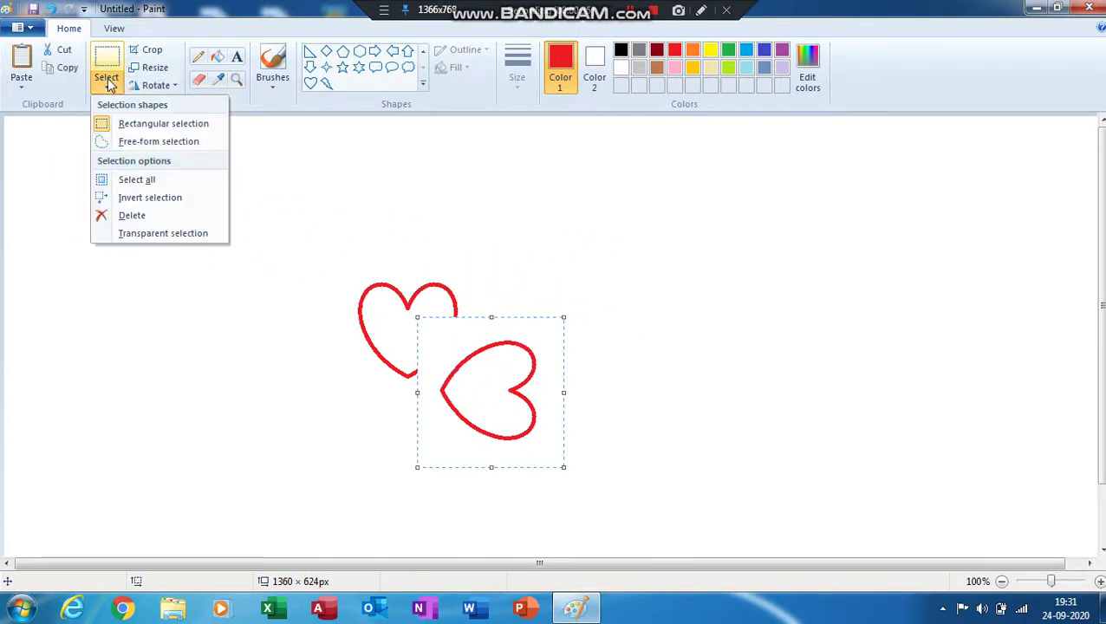
{"action": "left_click", "coordinate": [163, 233]}
{"action": "left_click_drag", "start_coordinate": [489, 423], "coordinate": [462, 411]}
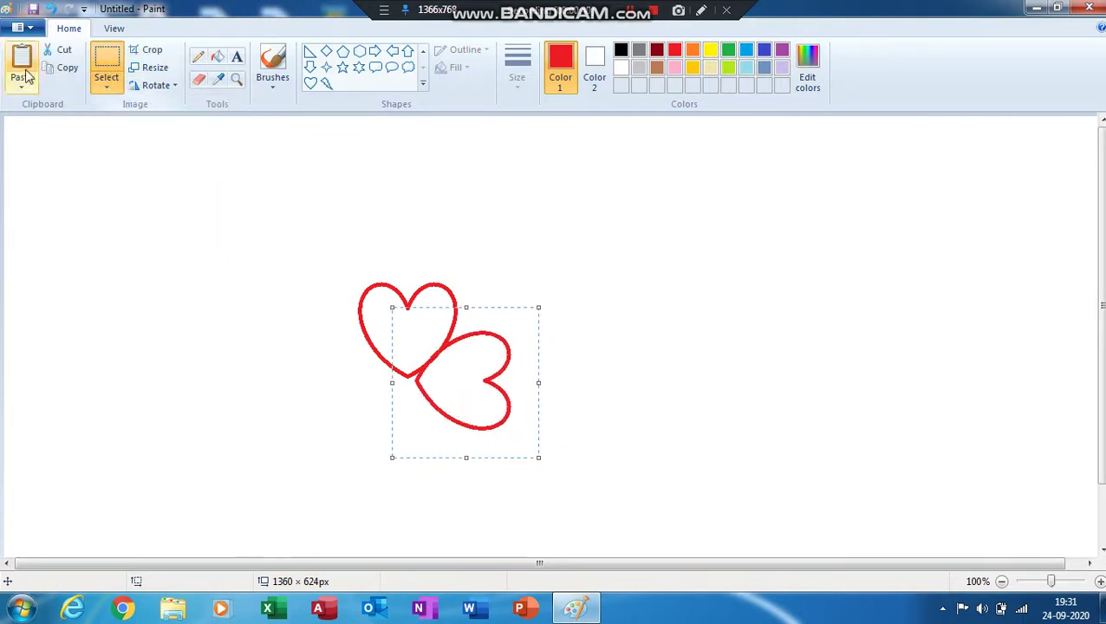
Paste another heart, rotate it left 90°, and place it as the left petal with its tip at the flower's centre
{"action": "left_click", "coordinate": [20, 66]}
{"action": "left_click", "coordinate": [173, 87]}
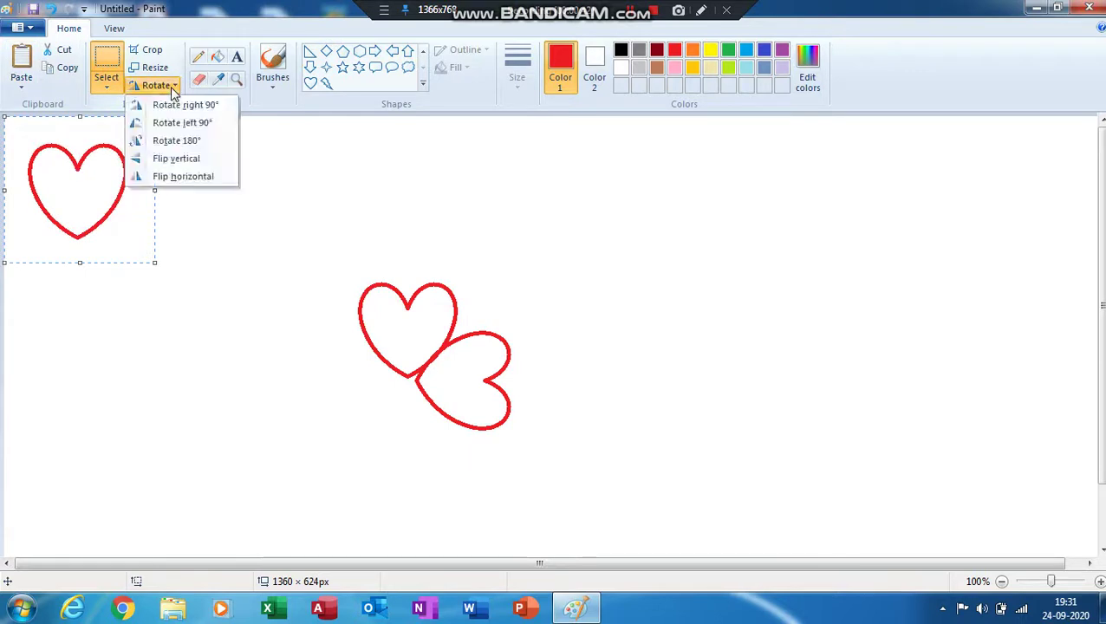
{"action": "left_click", "coordinate": [177, 124]}
{"action": "left_click_drag", "start_coordinate": [103, 171], "coordinate": [382, 370]}
Paste a fourth heart, rotate it 180°, and place it as the bottom petal of the flower
{"action": "left_click", "coordinate": [21, 80]}
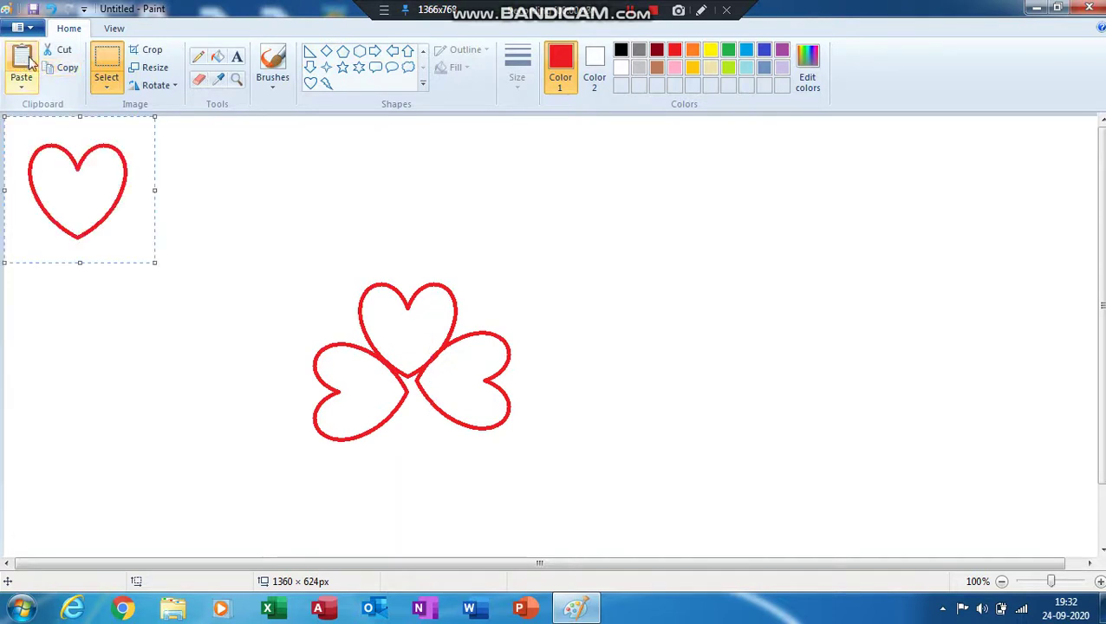
{"action": "left_click", "coordinate": [107, 87]}
{"action": "left_click", "coordinate": [141, 86]}
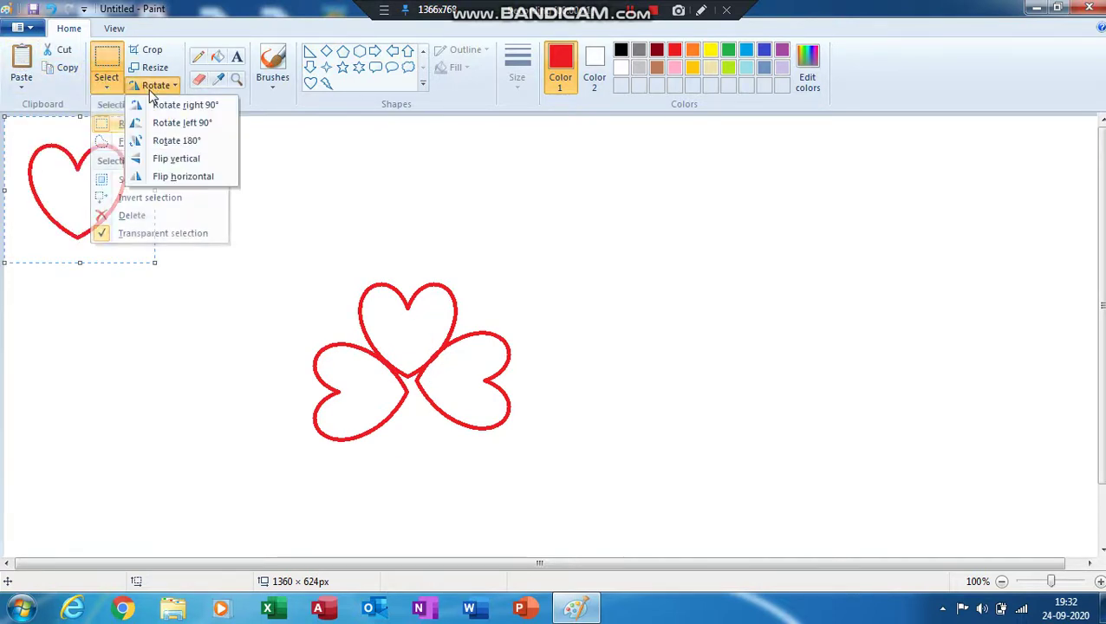
{"action": "left_click", "coordinate": [177, 143]}
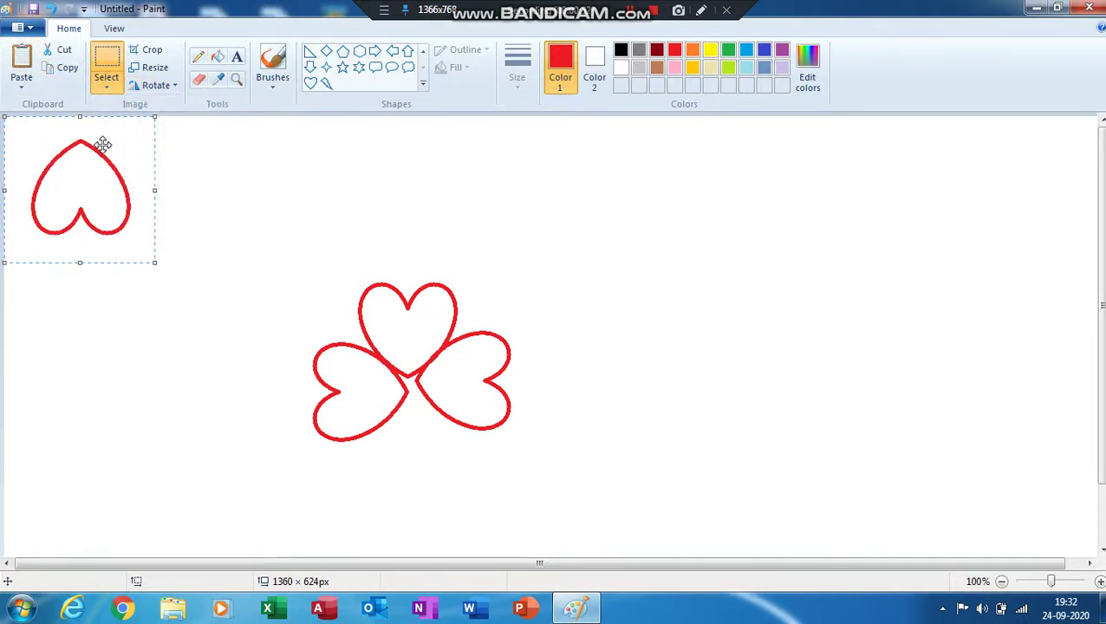
{"action": "left_click_drag", "start_coordinate": [104, 143], "coordinate": [441, 394]}
Move the four-heart flower up and to the right, and fill its petals and centre gap with red
{"action": "left_click_drag", "start_coordinate": [260, 225], "coordinate": [548, 511]}
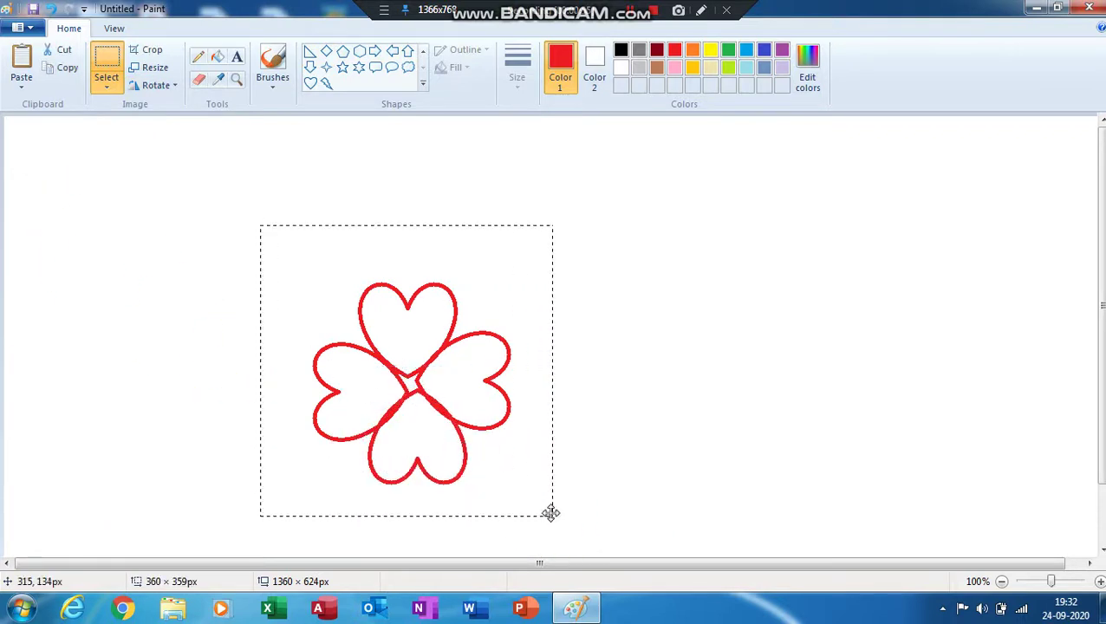
{"action": "left_click_drag", "start_coordinate": [452, 443], "coordinate": [535, 358]}
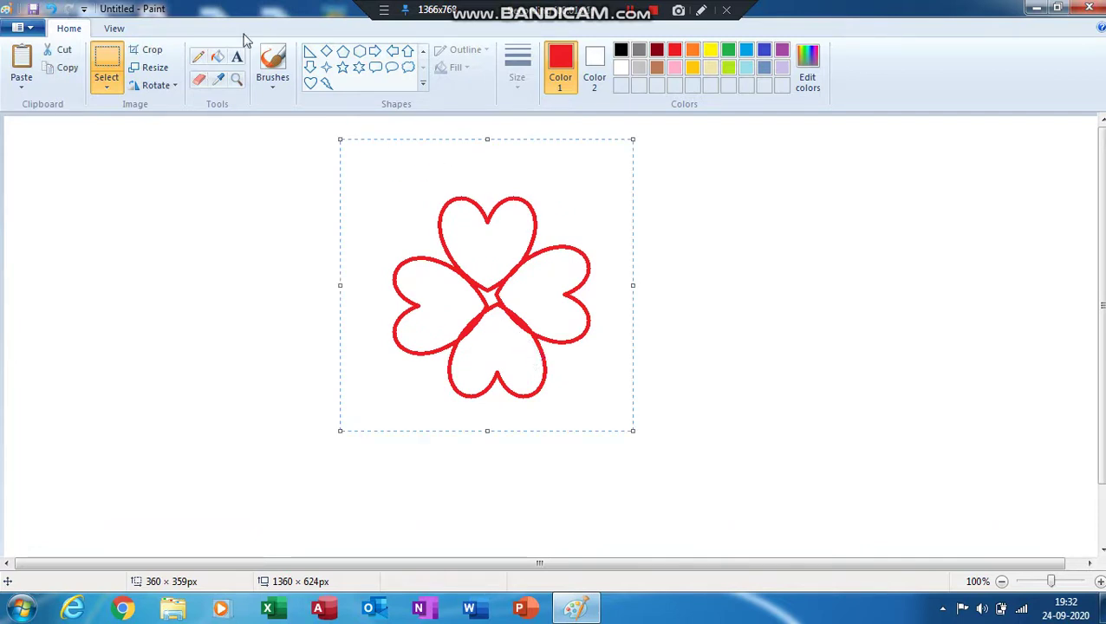
{"action": "left_click", "coordinate": [222, 61]}
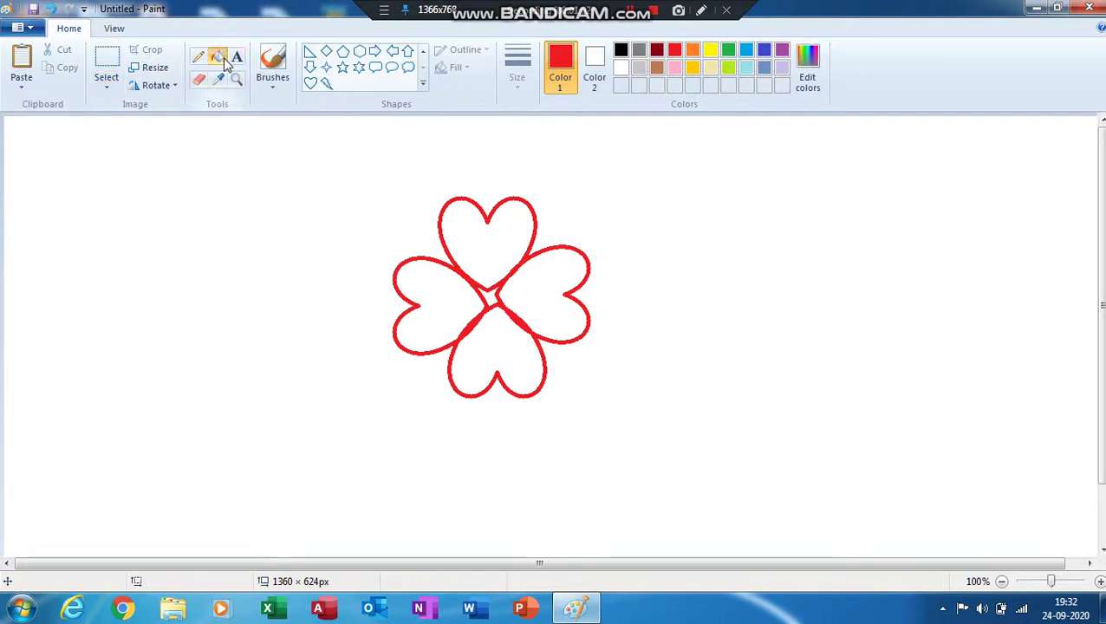
{"action": "left_click", "coordinate": [503, 224]}
{"action": "left_click", "coordinate": [562, 290]}
{"action": "left_click", "coordinate": [516, 336]}
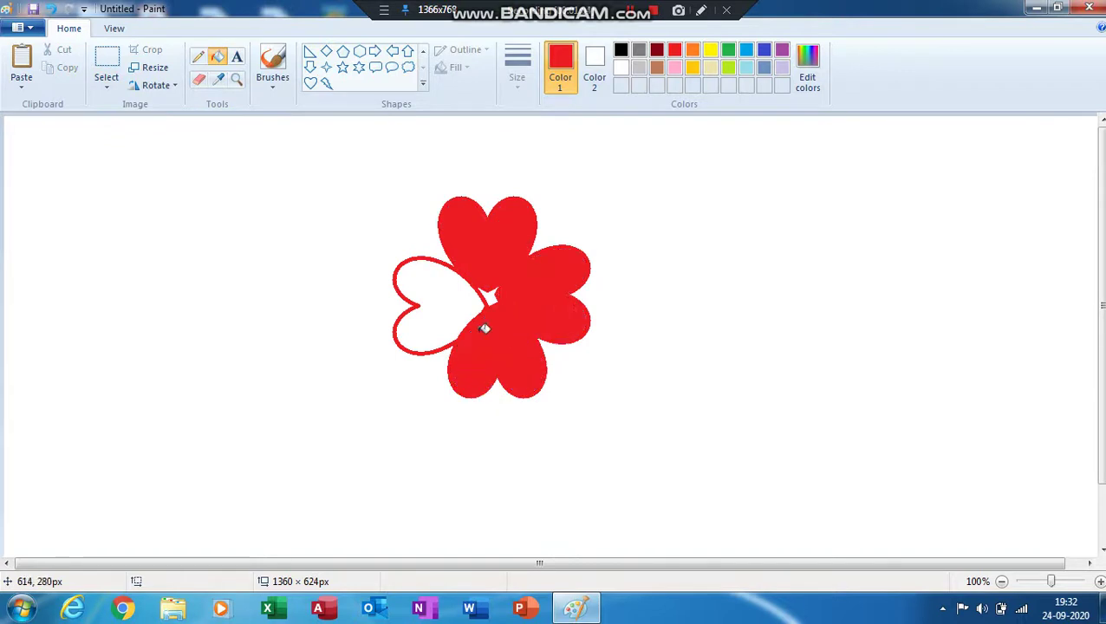
{"action": "left_click", "coordinate": [488, 298]}
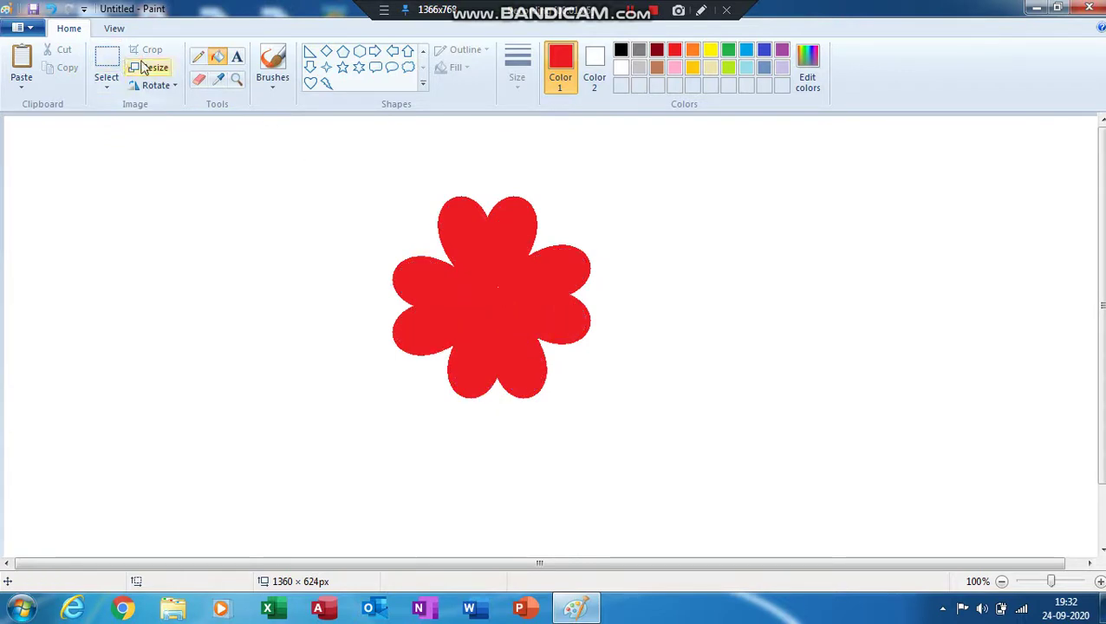
Draw a yellow oval about 48 × 53 px at the flower's centre and fill it with yellow
{"action": "left_click", "coordinate": [424, 56]}
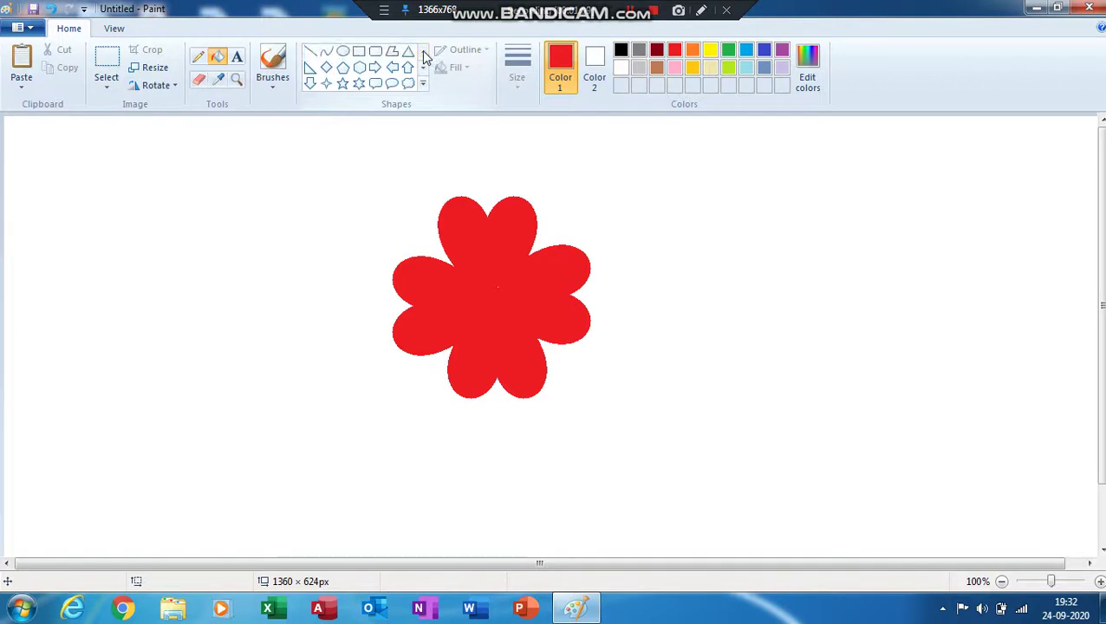
{"action": "left_click", "coordinate": [342, 52]}
{"action": "left_click", "coordinate": [708, 51]}
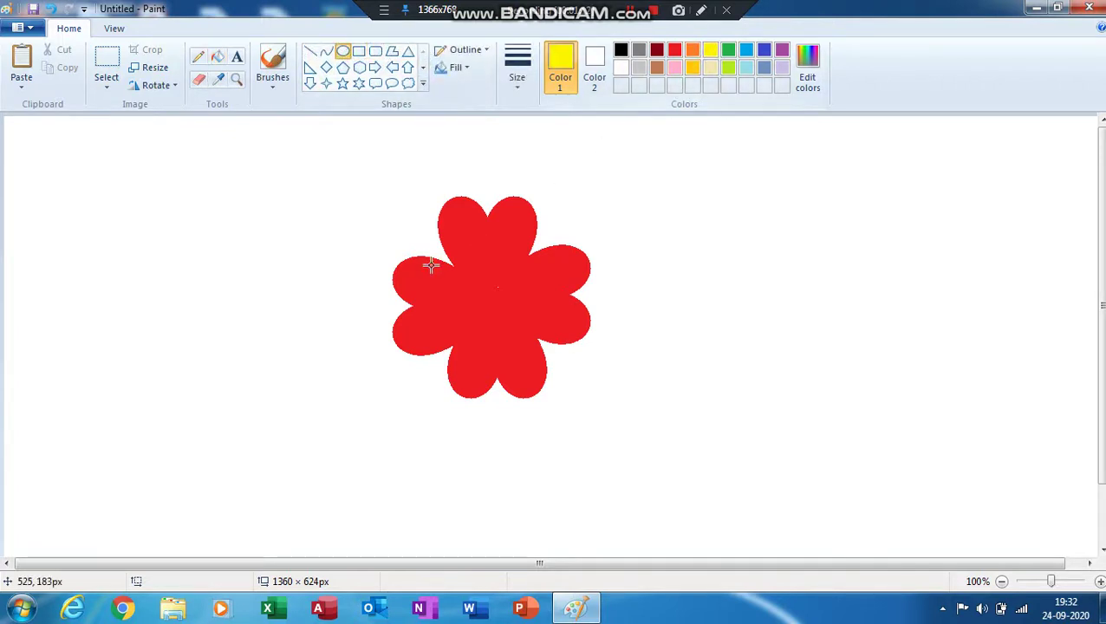
{"action": "left_click_drag", "start_coordinate": [478, 277], "coordinate": [516, 319]}
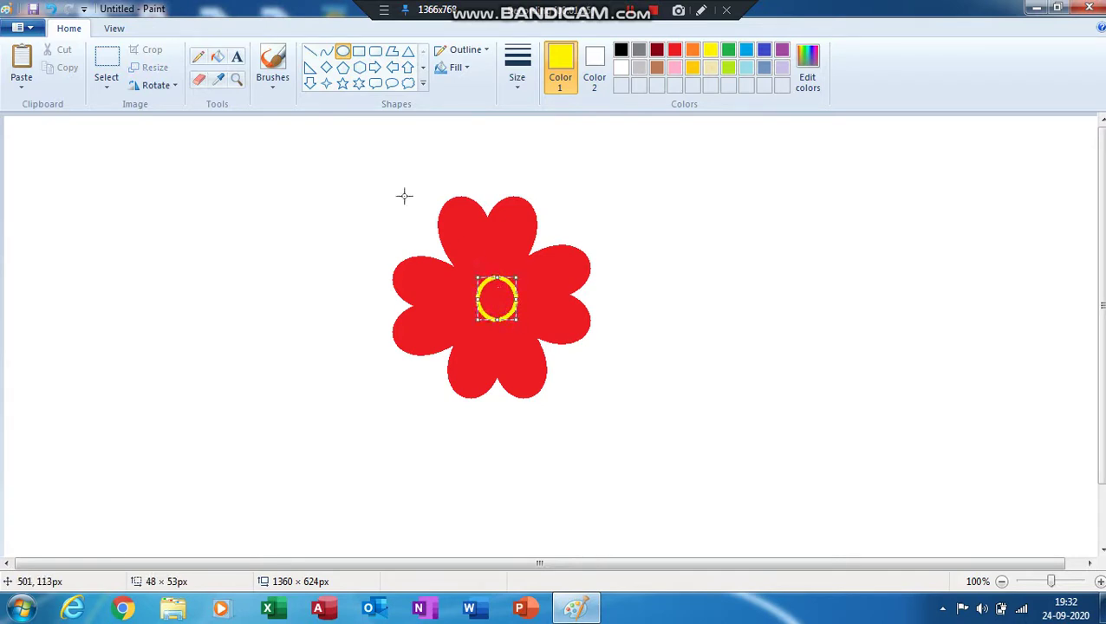
{"action": "left_click", "coordinate": [218, 57]}
{"action": "left_click", "coordinate": [506, 299]}
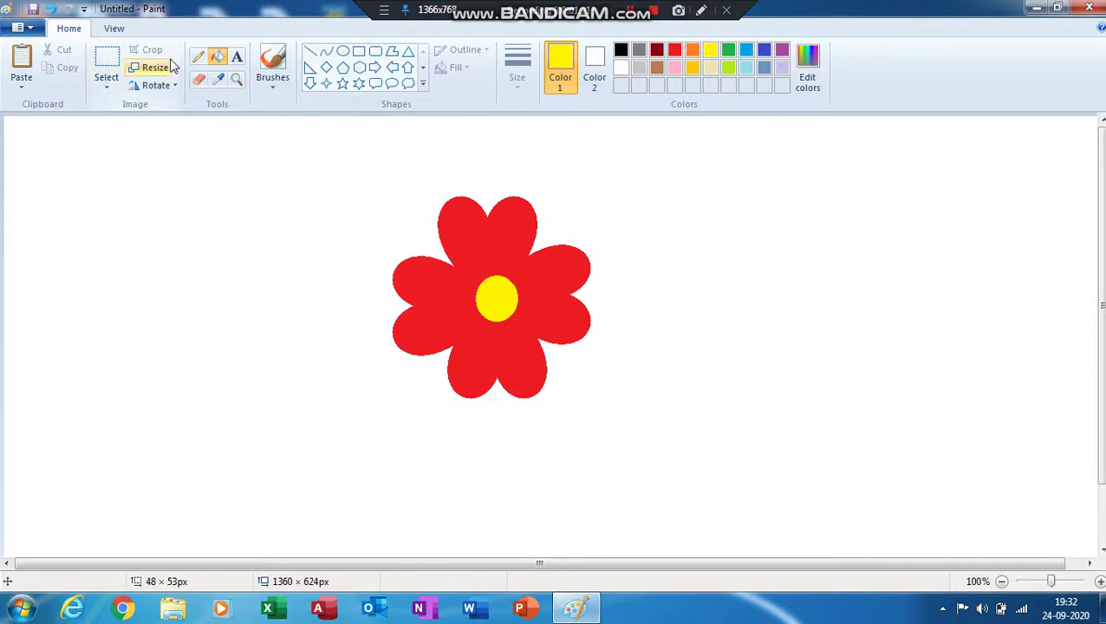
Select the whole flower with an area about 358 × 324 px and move it slightly up and to the left
{"action": "left_click", "coordinate": [111, 59]}
{"action": "left_click_drag", "start_coordinate": [344, 169], "coordinate": [636, 438]}
{"action": "left_click_drag", "start_coordinate": [553, 381], "coordinate": [513, 336]}
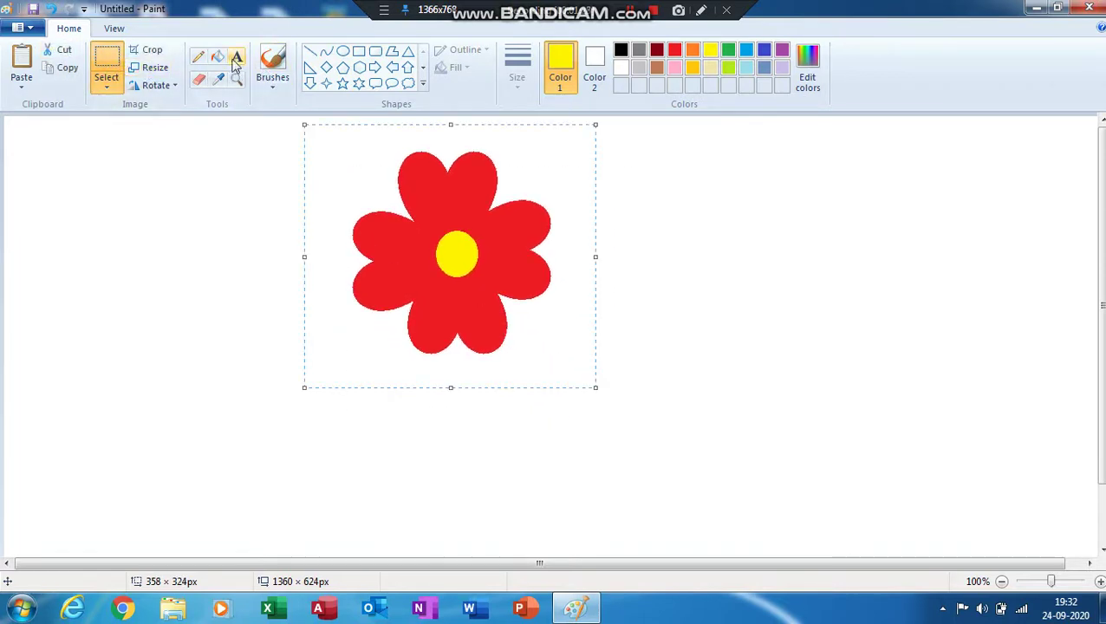
Draw a green heart outline about 123 × 113 px in the blank area to the lower right of the flower
{"action": "left_click", "coordinate": [327, 52]}
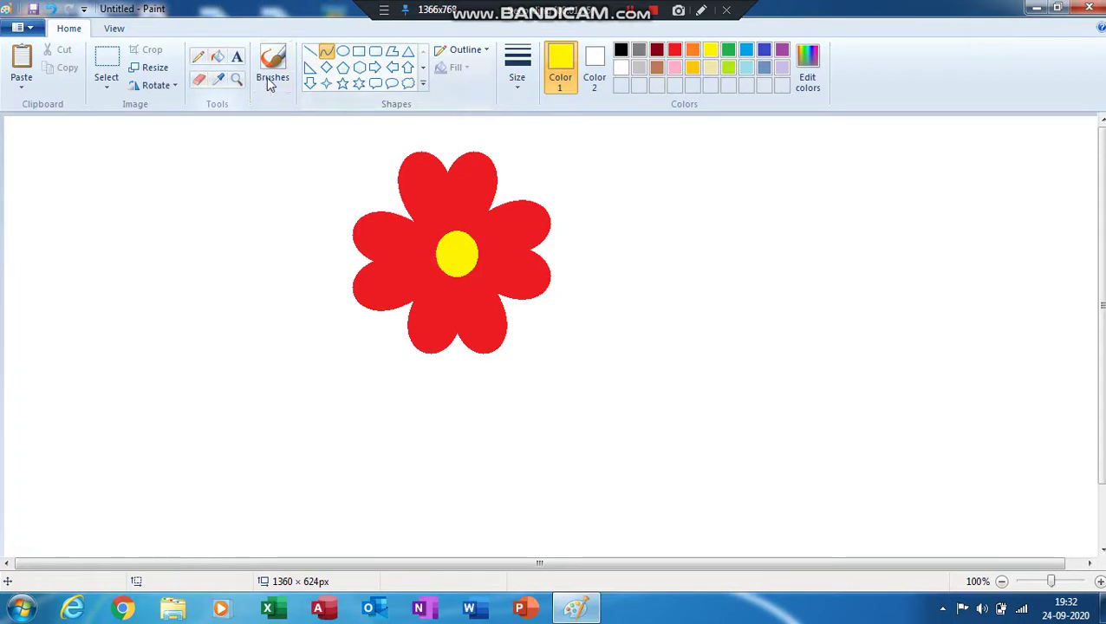
{"action": "left_click", "coordinate": [423, 86]}
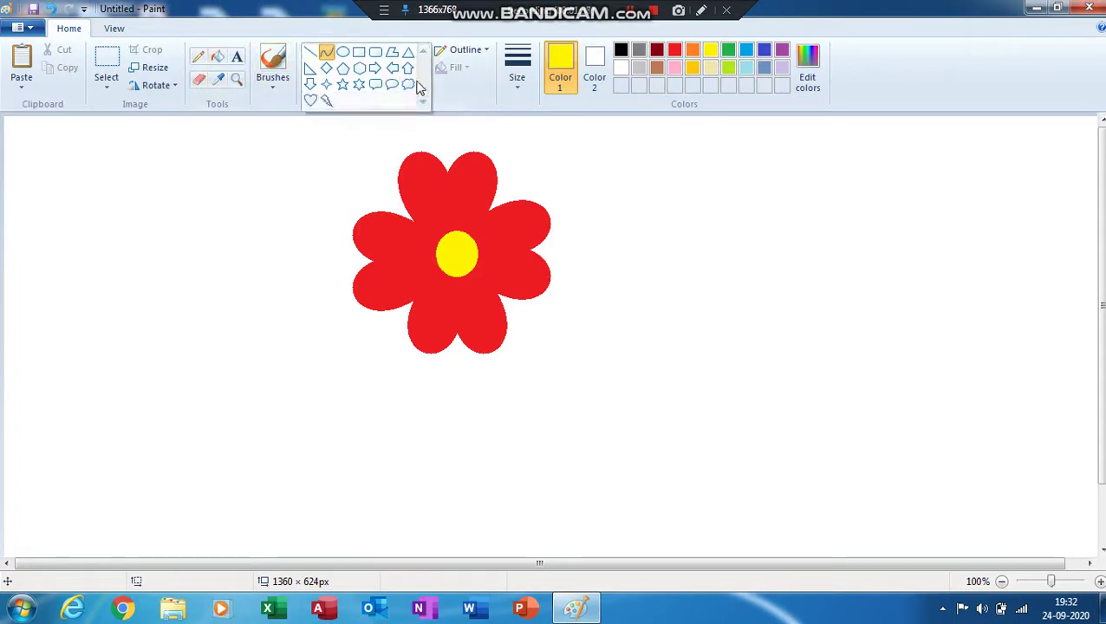
{"action": "left_click", "coordinate": [311, 99]}
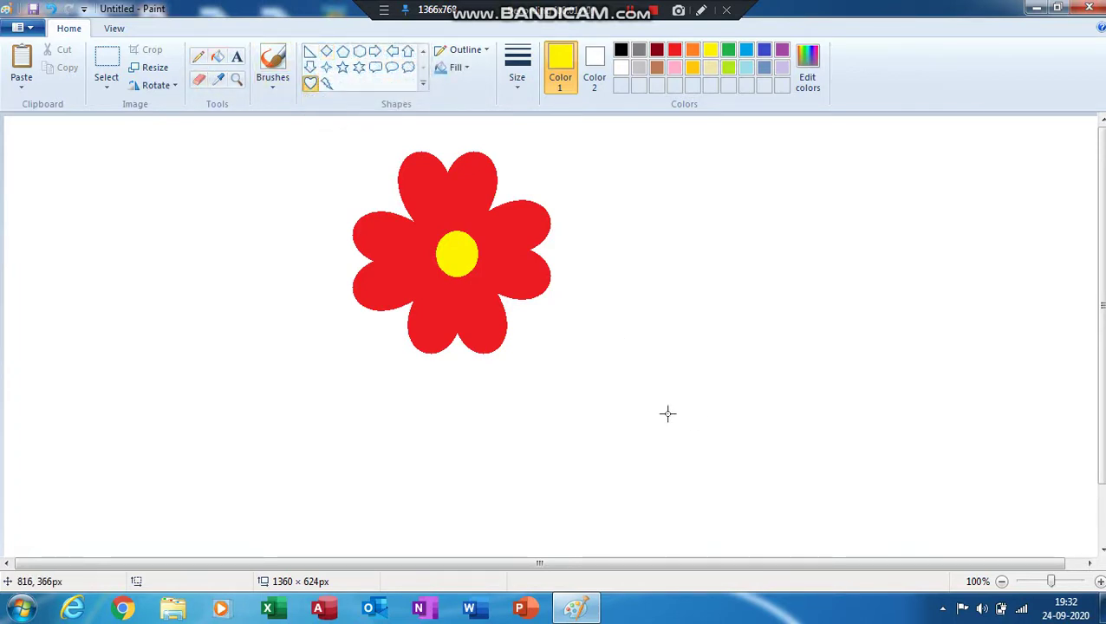
{"action": "left_click_drag", "start_coordinate": [695, 329], "coordinate": [796, 420]}
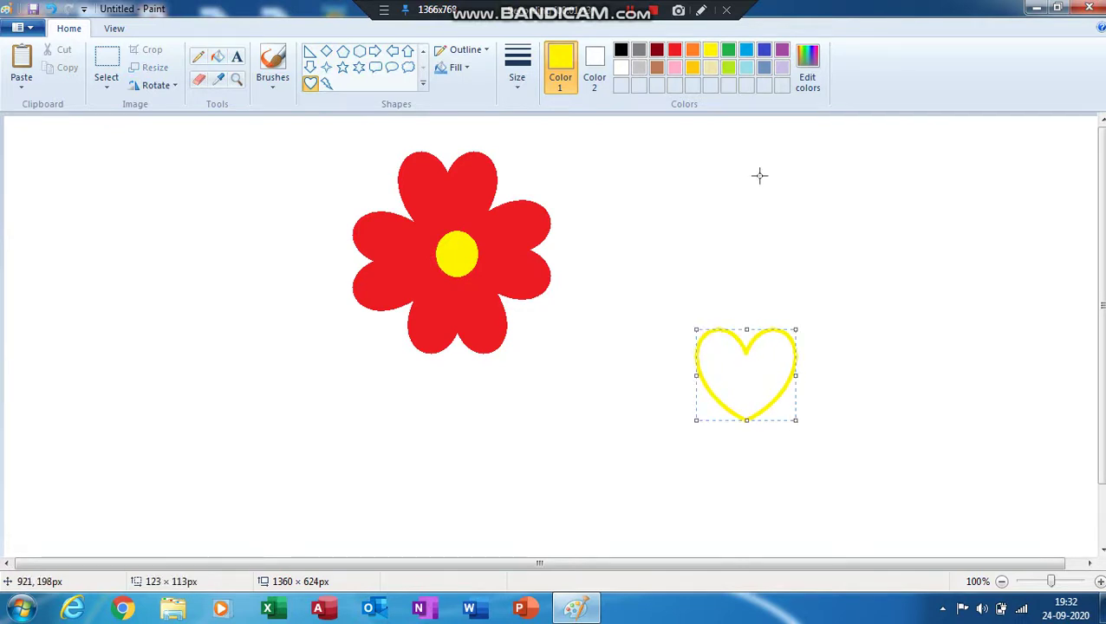
{"action": "left_click", "coordinate": [729, 49]}
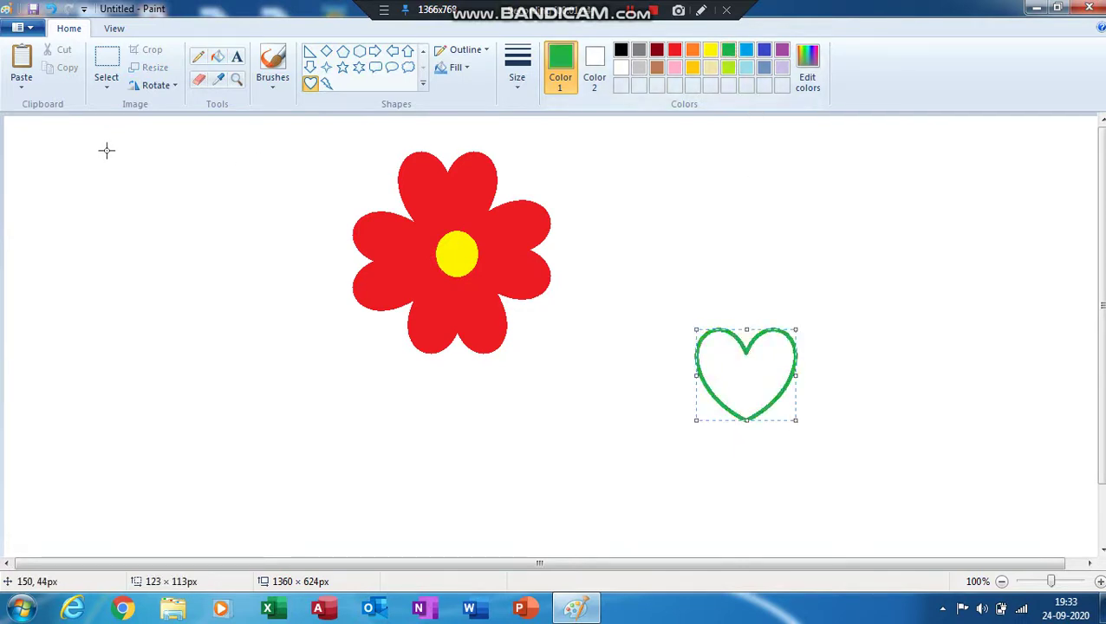
Flip the green heart vertically and deselect it
{"action": "left_click", "coordinate": [106, 85]}
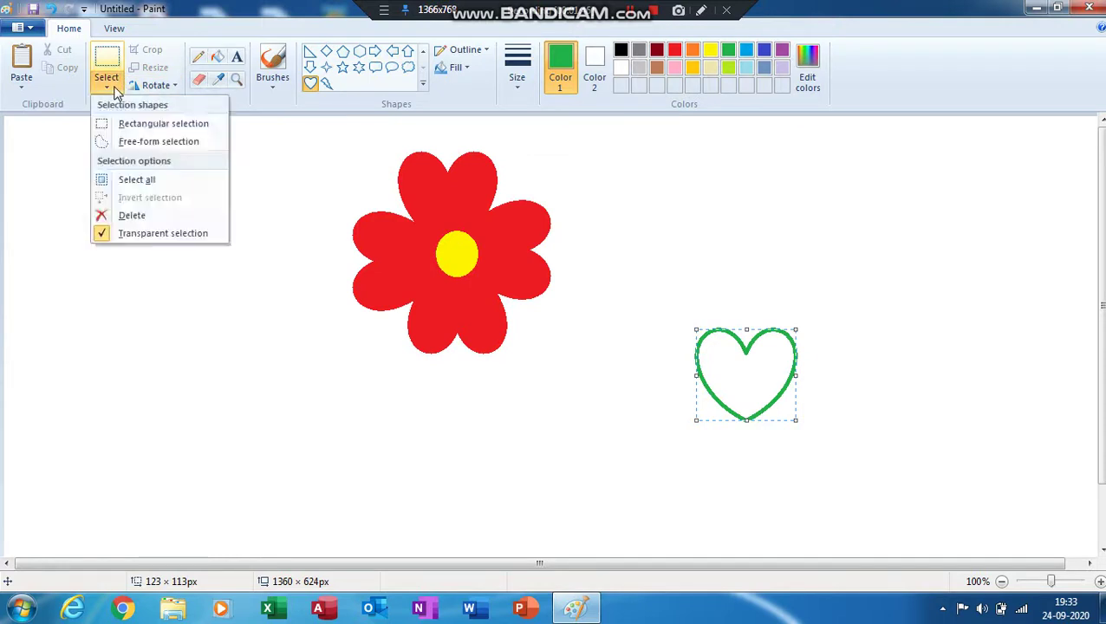
{"action": "left_click", "coordinate": [158, 86]}
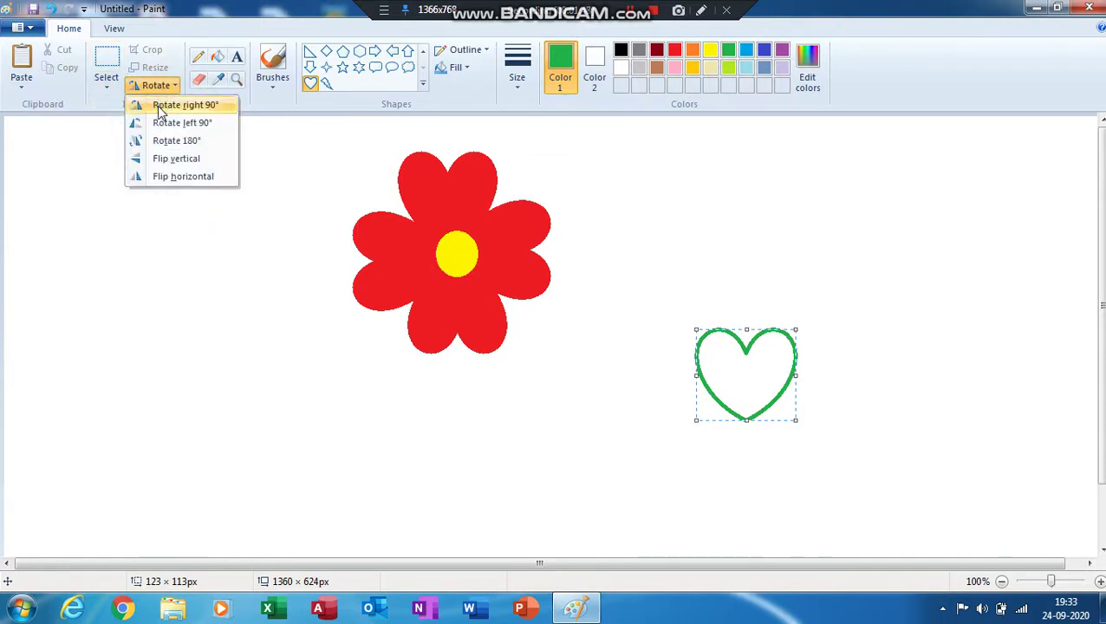
{"action": "left_click", "coordinate": [193, 160]}
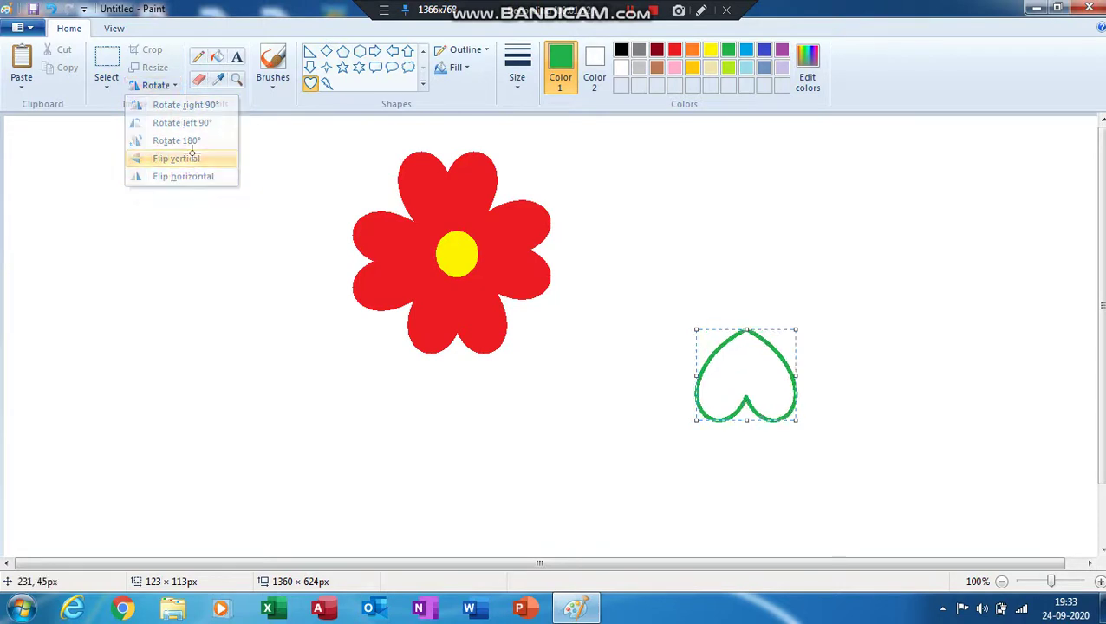
{"action": "left_click", "coordinate": [652, 298]}
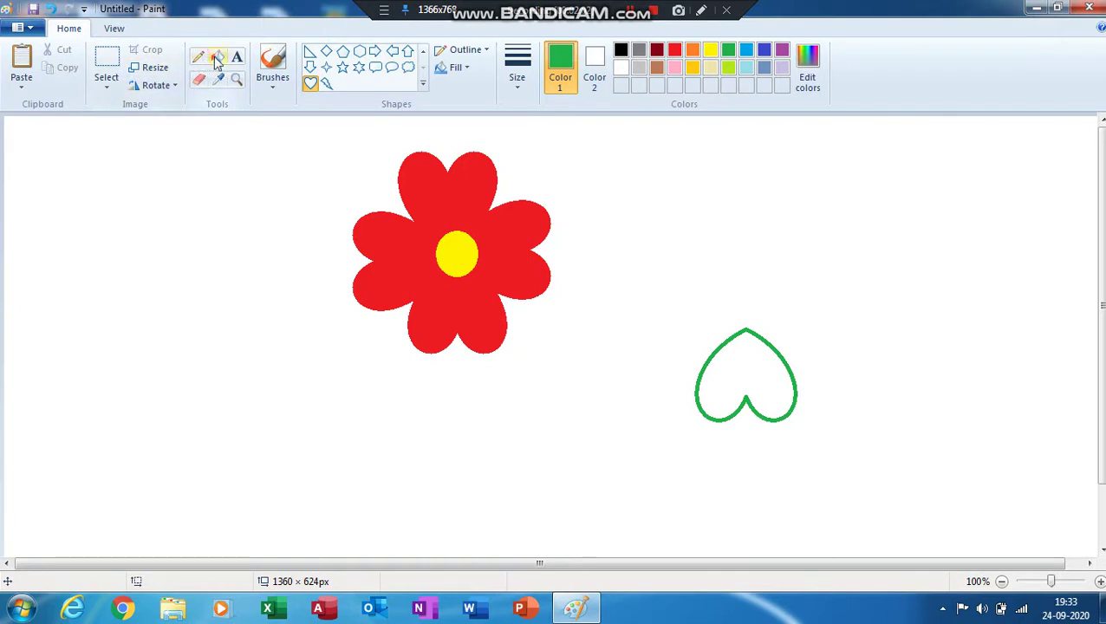
Select the right half of the green heart with an area about 94 × 172 px and move it over the left half to form a leaf
{"action": "left_click", "coordinate": [201, 79]}
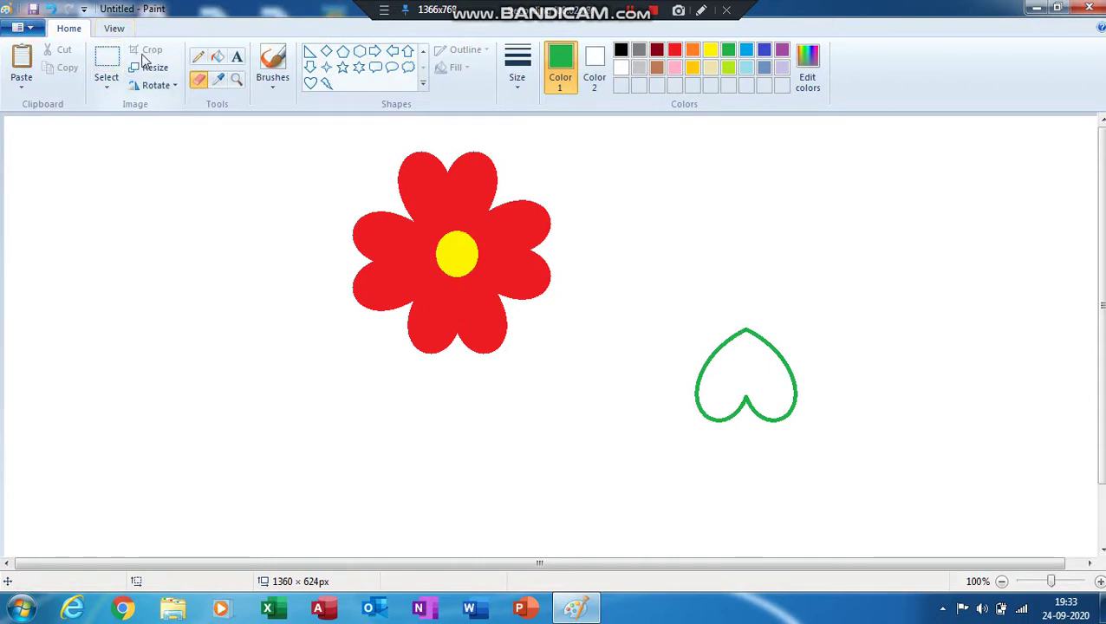
{"action": "left_click", "coordinate": [107, 63]}
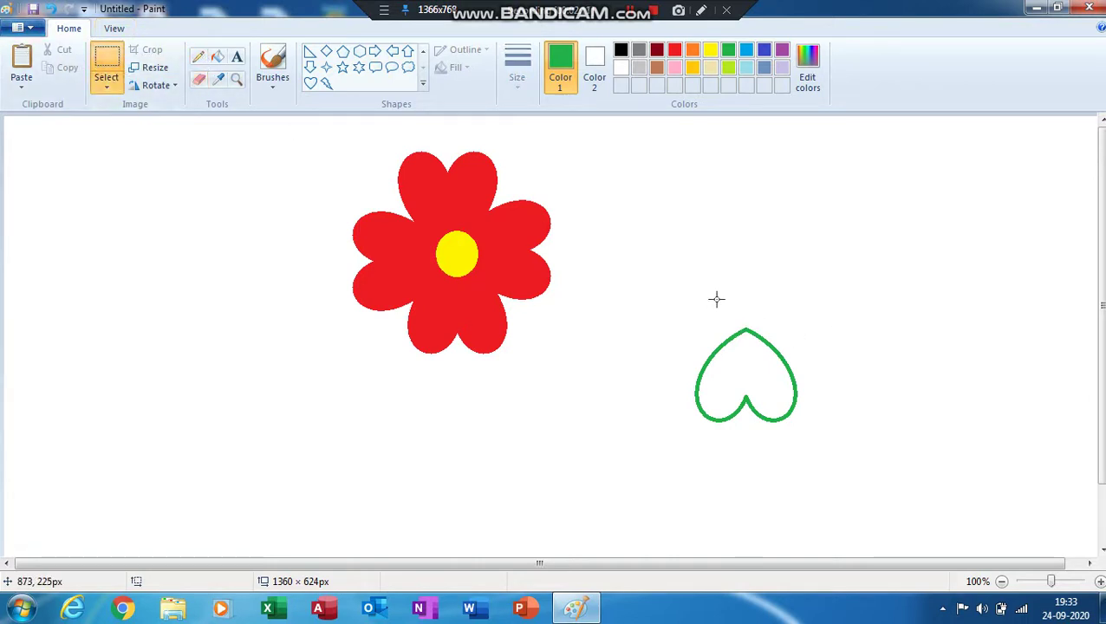
{"action": "left_click_drag", "start_coordinate": [752, 337], "coordinate": [759, 425]}
{"action": "left_click_drag", "start_coordinate": [824, 447], "coordinate": [823, 447]}
{"action": "left_click_drag", "start_coordinate": [780, 412], "coordinate": [729, 387]}
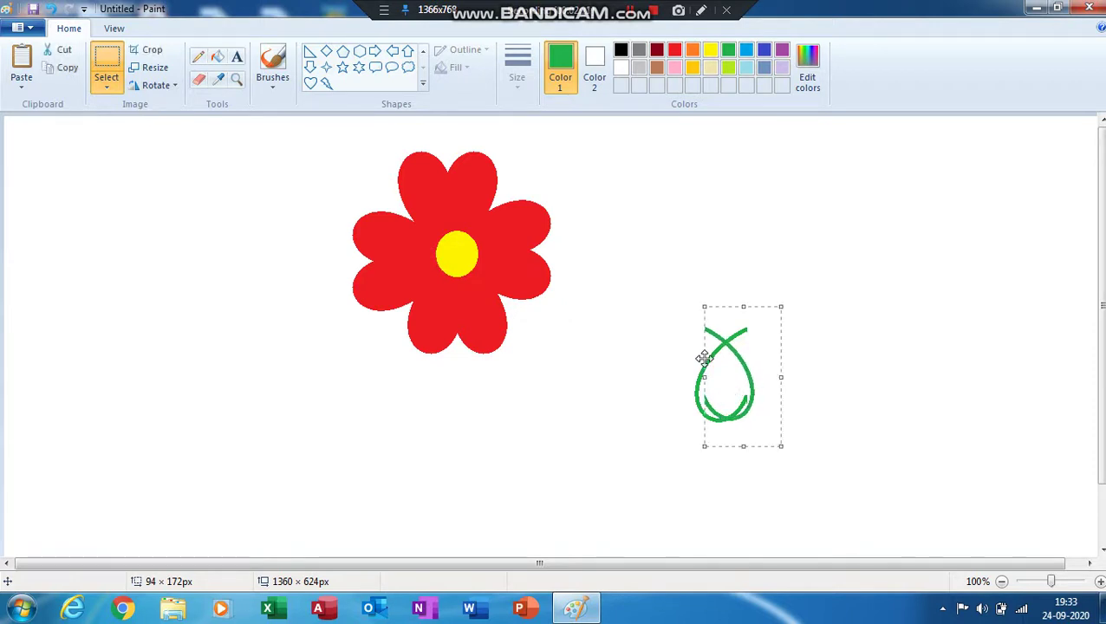
Erase the crossed line ends above the green leaf and draw a centre vein with side veins inside it using the Pencil
{"action": "left_click", "coordinate": [198, 82]}
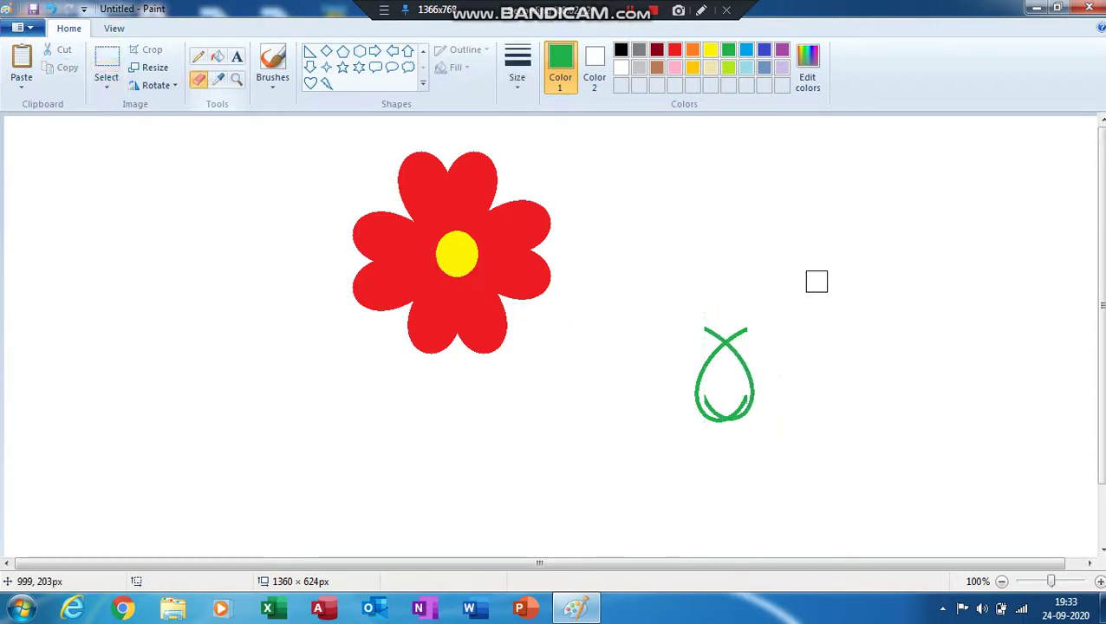
{"action": "left_click_drag", "start_coordinate": [716, 330], "coordinate": [729, 327]}
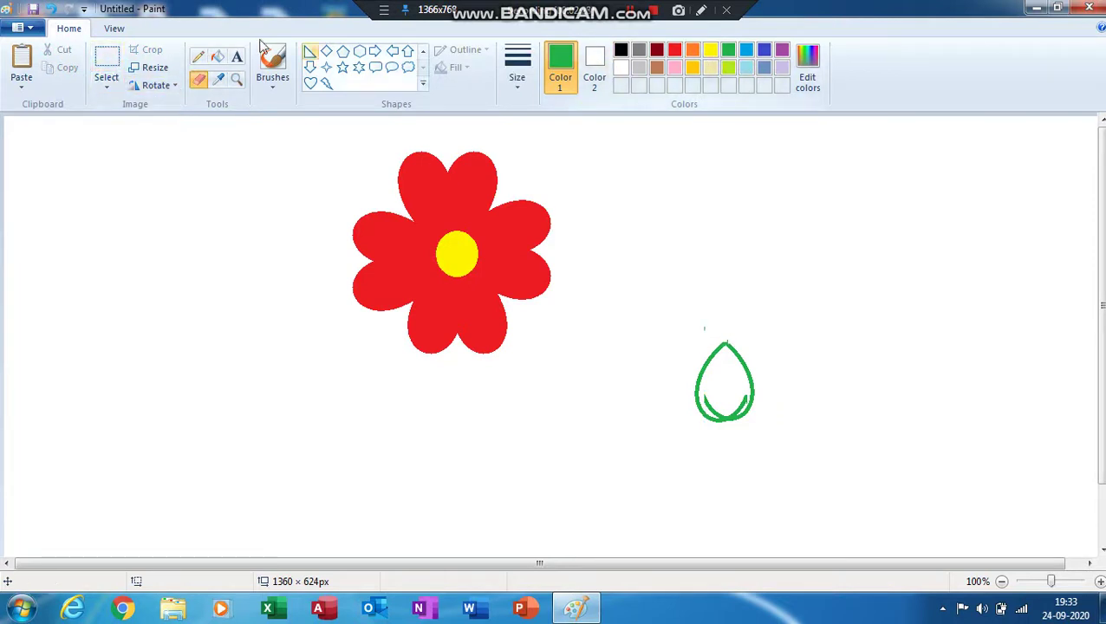
{"action": "left_click", "coordinate": [197, 57]}
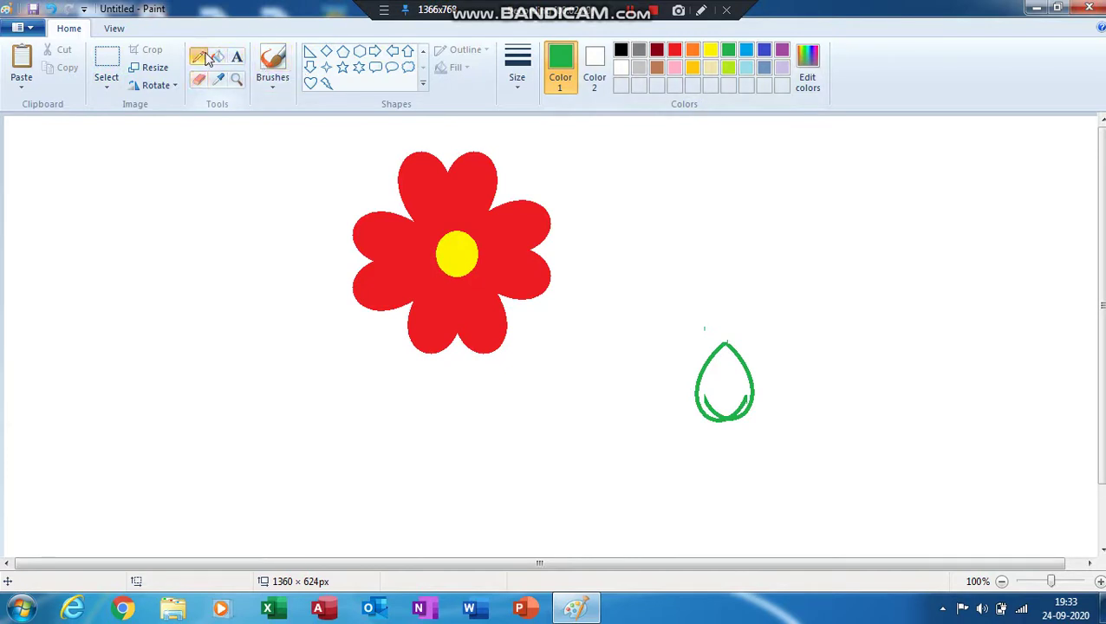
{"action": "left_click", "coordinate": [517, 87]}
{"action": "left_click", "coordinate": [549, 173]}
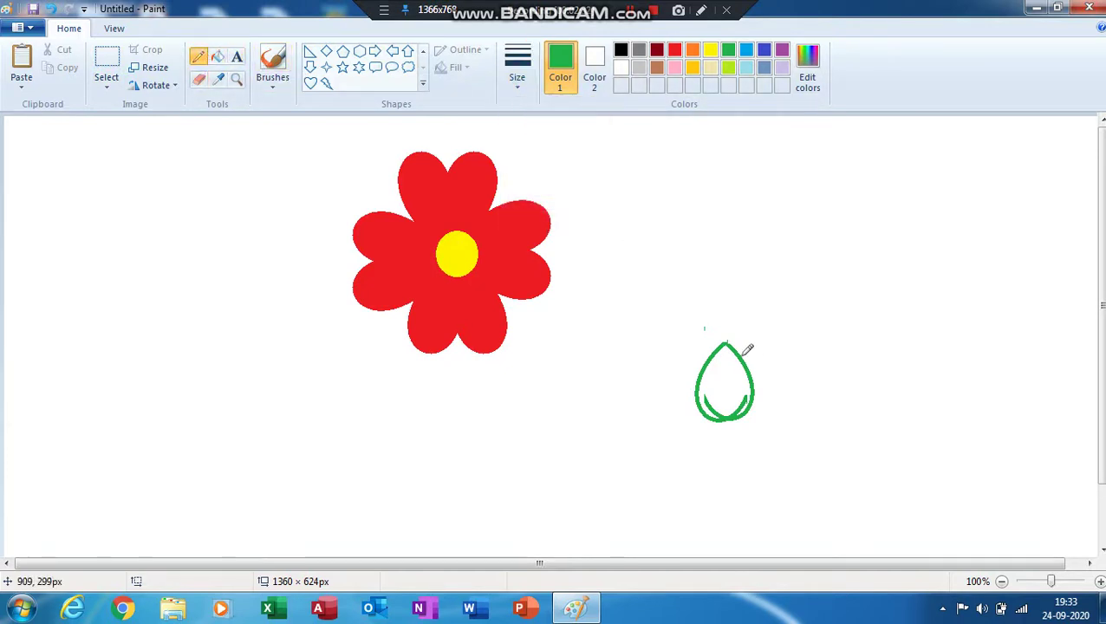
{"action": "left_click_drag", "start_coordinate": [725, 345], "coordinate": [723, 397]}
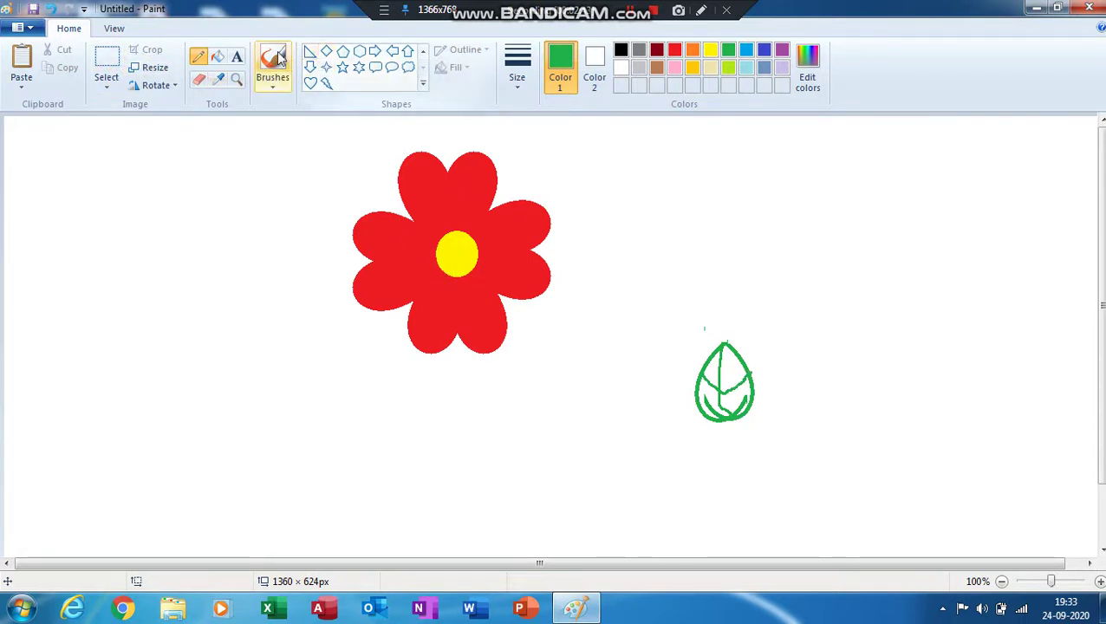
Draw a curved green stem downward from the flower's lowest notch using the Pencil at the thickest line size
{"action": "left_click", "coordinate": [514, 86]}
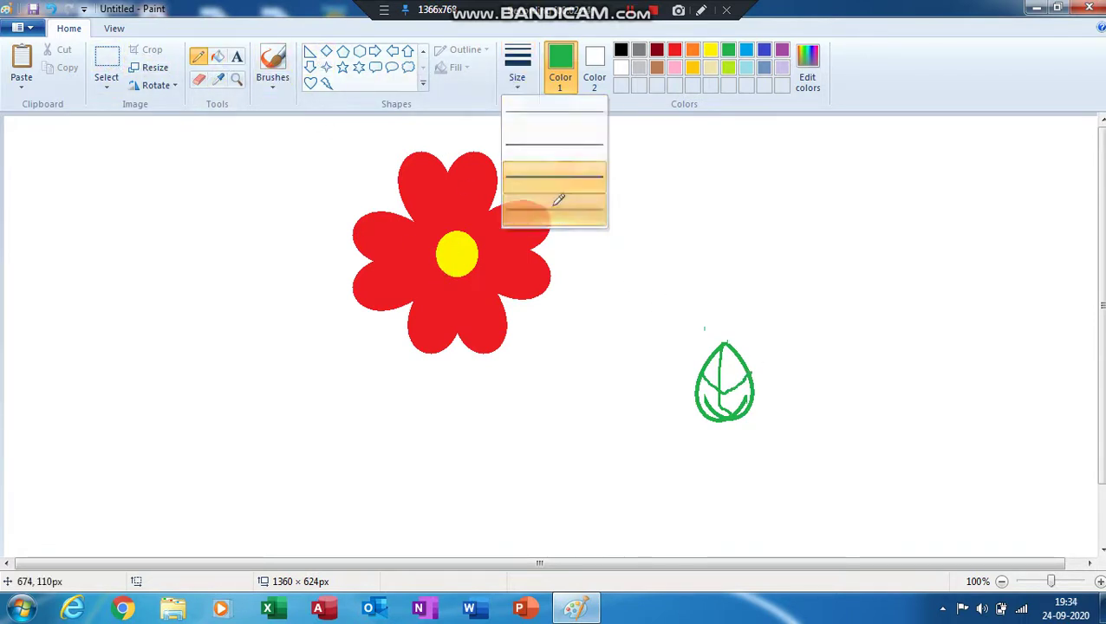
{"action": "left_click", "coordinate": [558, 199]}
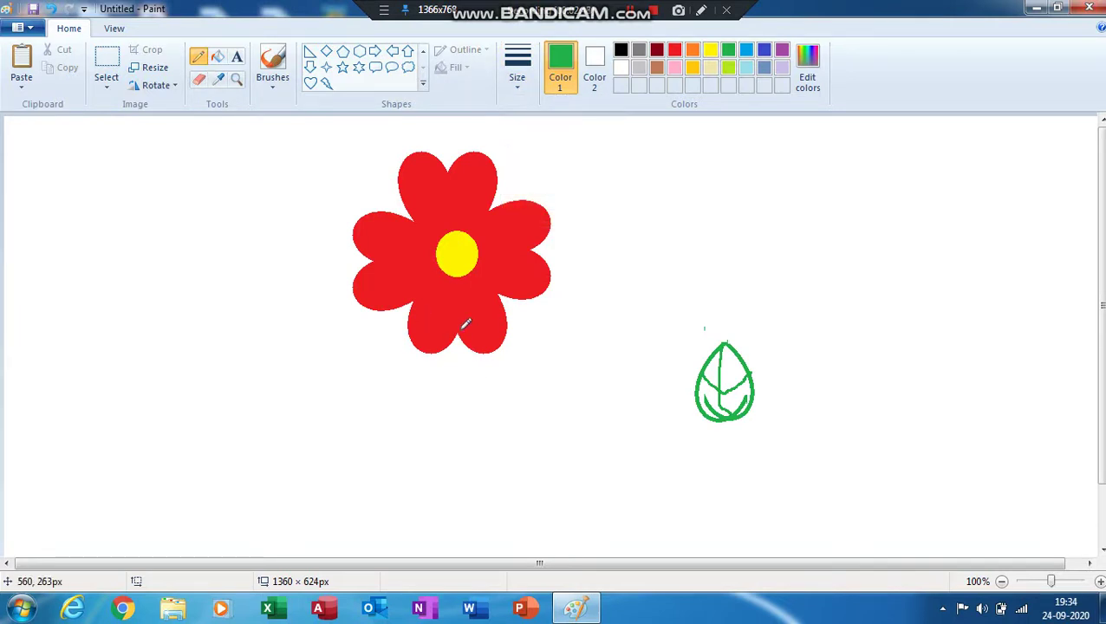
{"action": "left_click_drag", "start_coordinate": [437, 441], "coordinate": [449, 481]}
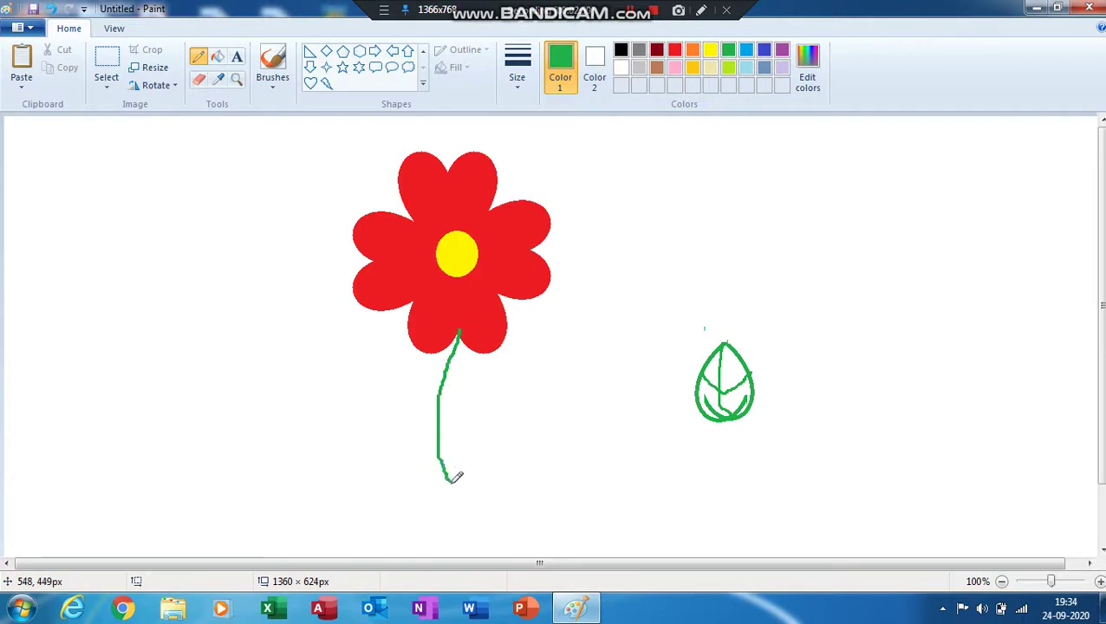
Select the green leaf with an area about 122 × 165 px and move it to the right side of the stem
{"action": "left_click", "coordinate": [106, 62]}
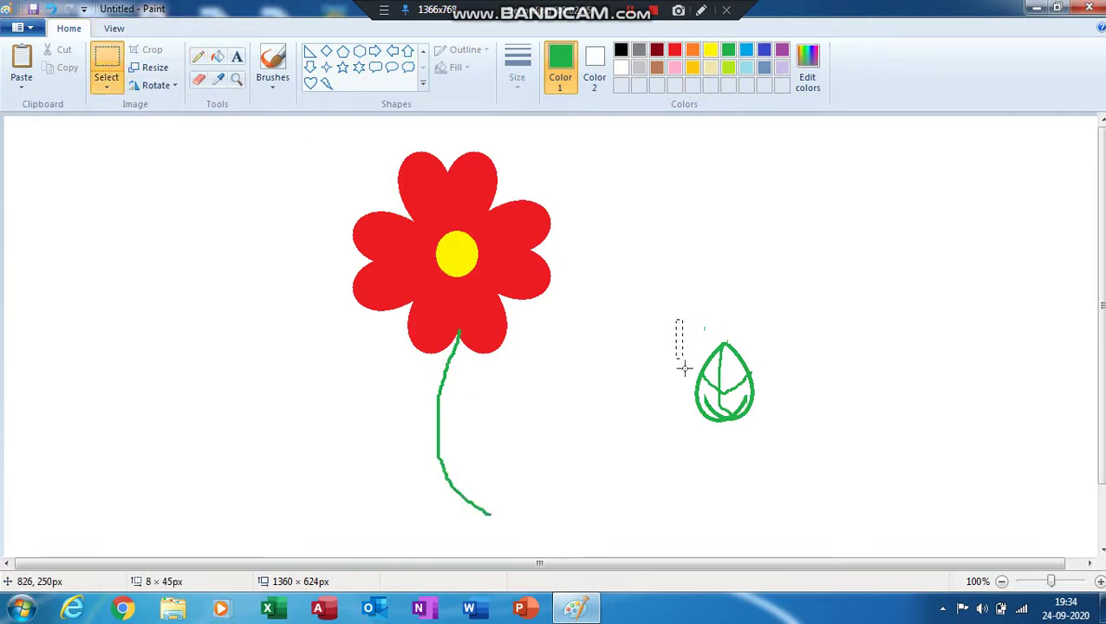
{"action": "left_click_drag", "start_coordinate": [685, 369], "coordinate": [775, 454]}
{"action": "left_click_drag", "start_coordinate": [729, 405], "coordinate": [510, 432]}
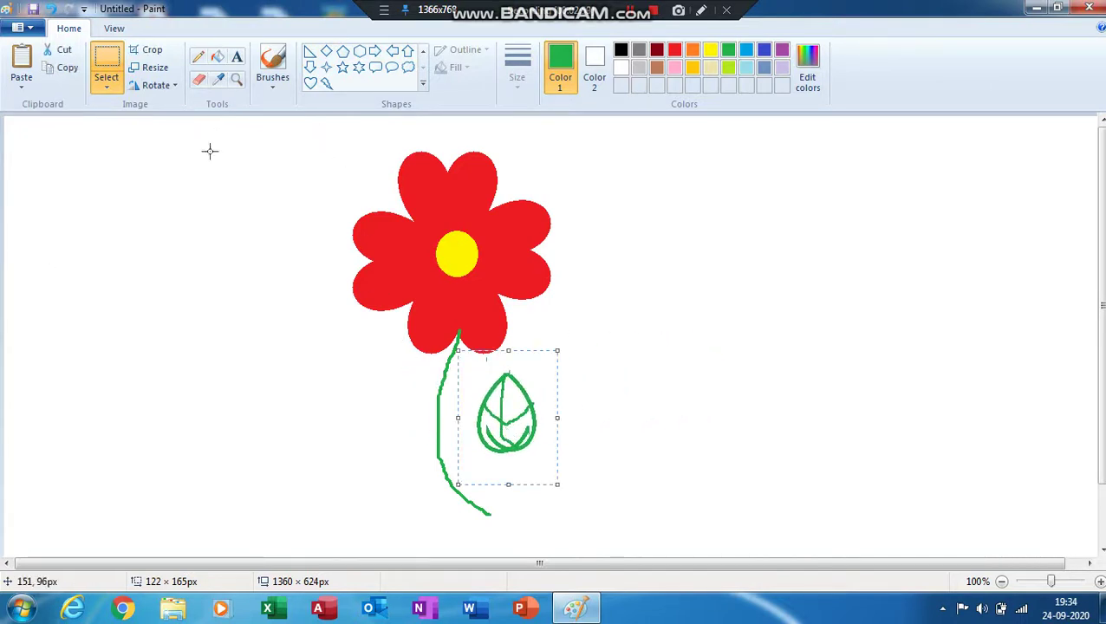
Skew the selected leaf horizontally so it leans to the right and move it slightly down and to the right
{"action": "left_click", "coordinate": [154, 68]}
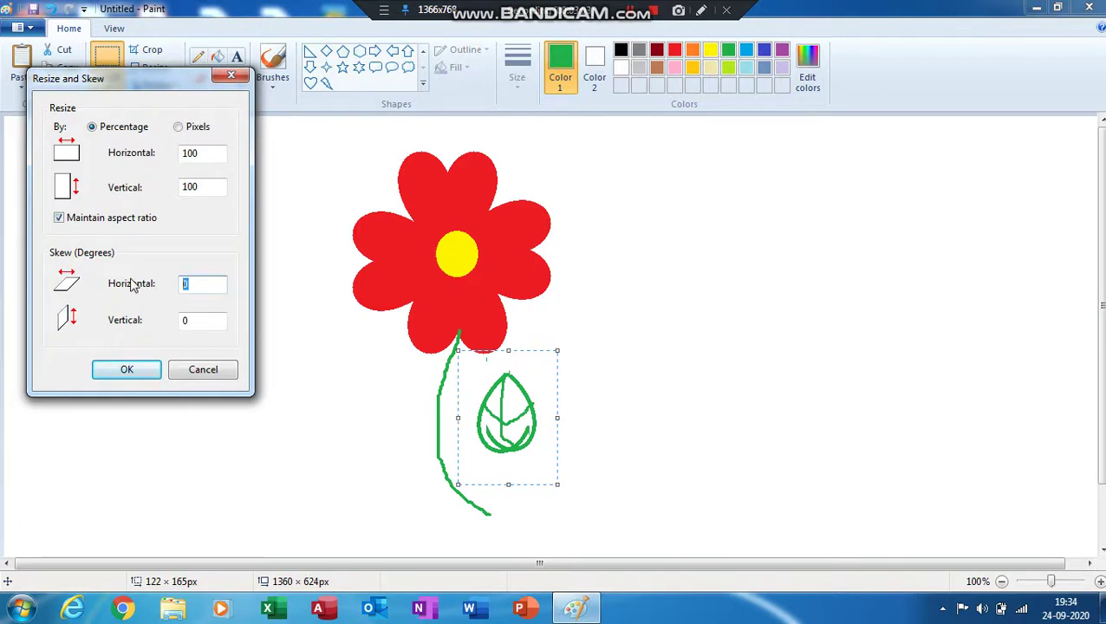
{"action": "key", "text": "Return"}
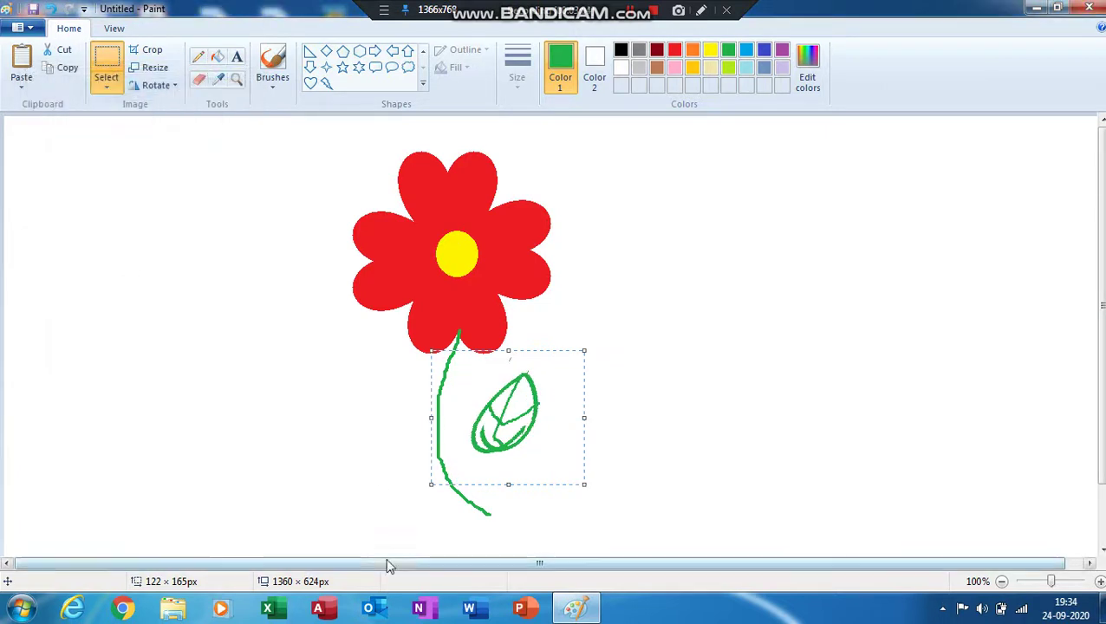
{"action": "left_click_drag", "start_coordinate": [524, 413], "coordinate": [546, 435]}
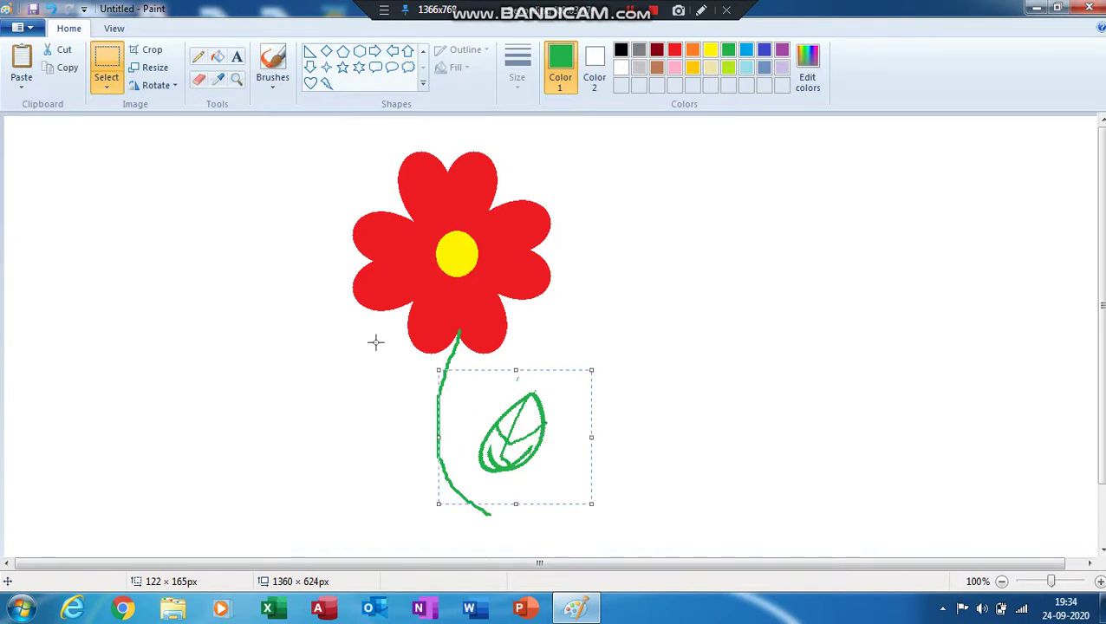
Copy and paste the slanted leaf, flip the copy horizontally and place it to the left of the stem
{"action": "left_click", "coordinate": [48, 68]}
{"action": "left_click", "coordinate": [21, 57]}
{"action": "left_click_drag", "start_coordinate": [61, 169], "coordinate": [172, 321]}
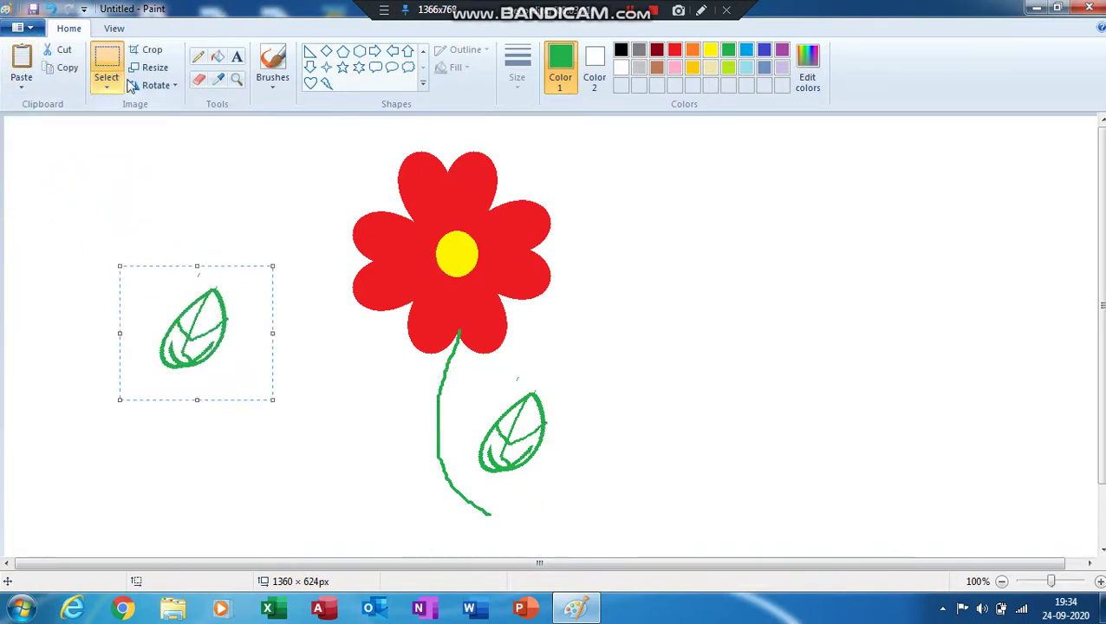
{"action": "left_click", "coordinate": [154, 85]}
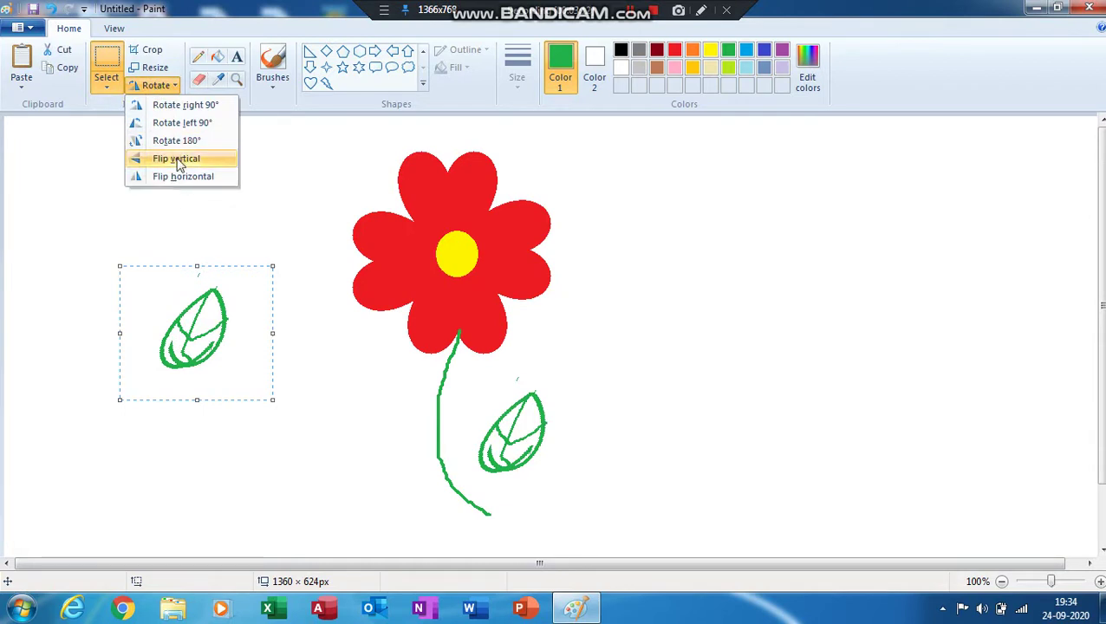
{"action": "left_click", "coordinate": [184, 176]}
{"action": "left_click_drag", "start_coordinate": [182, 330], "coordinate": [361, 415]}
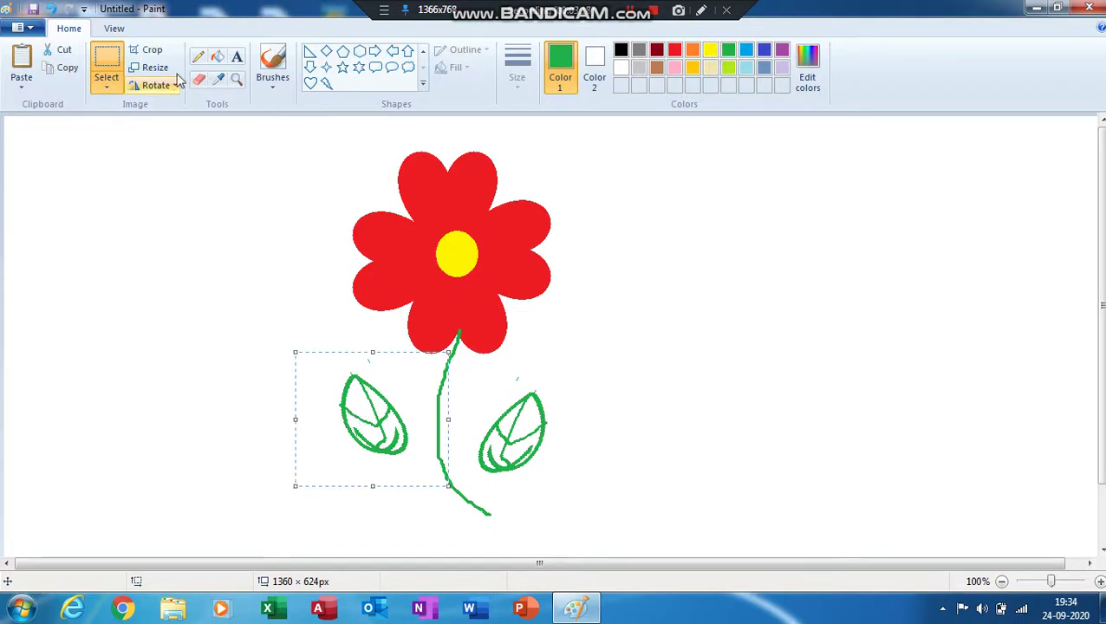
Draw short green stalks with the Pencil to connect both leaves to the stem
{"action": "left_click", "coordinate": [198, 57]}
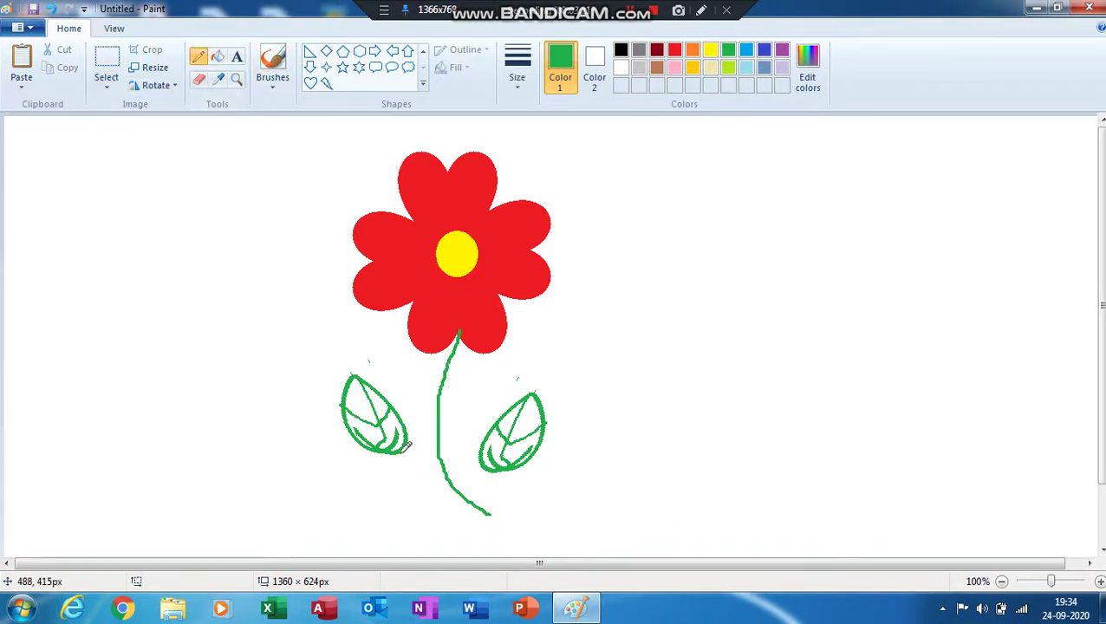
{"action": "left_click_drag", "start_coordinate": [408, 452], "coordinate": [441, 468]}
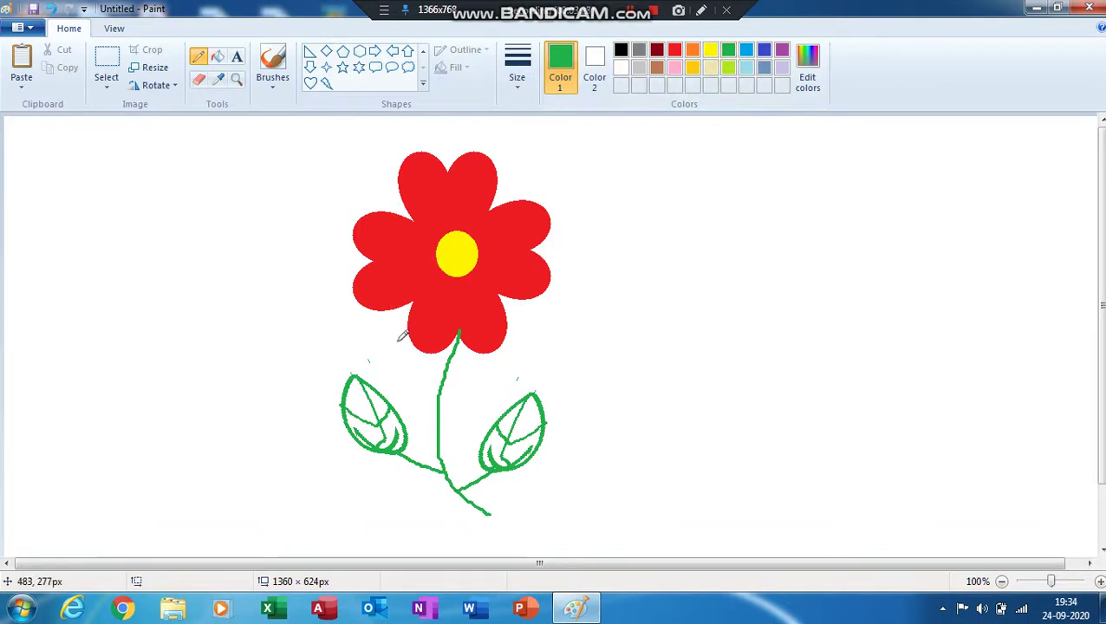
Define a dark green with Red 15, Green 77, Blue 33, add it to the custom colors and use it as Color 1
{"action": "left_click", "coordinate": [810, 65]}
{"action": "left_click", "coordinate": [725, 319]}
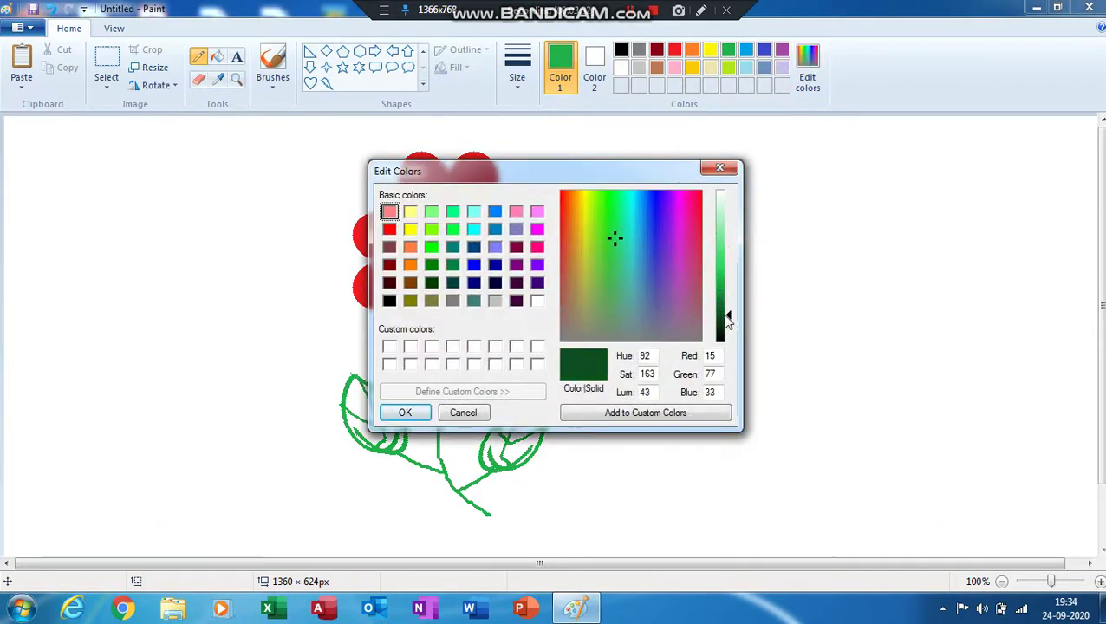
{"action": "left_click", "coordinate": [613, 413]}
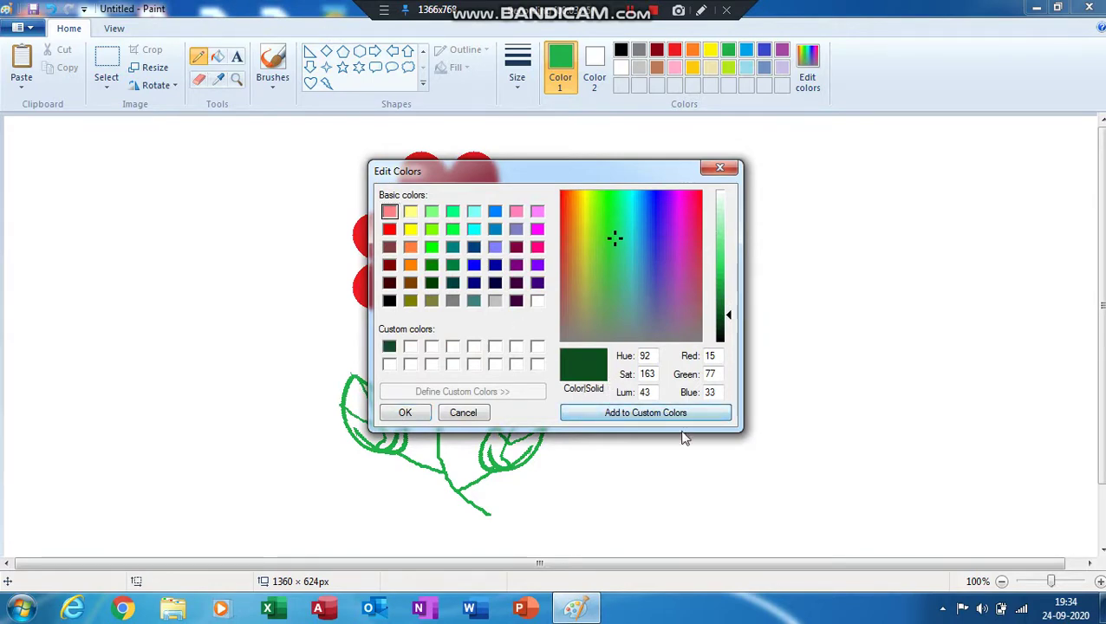
{"action": "left_click", "coordinate": [637, 415]}
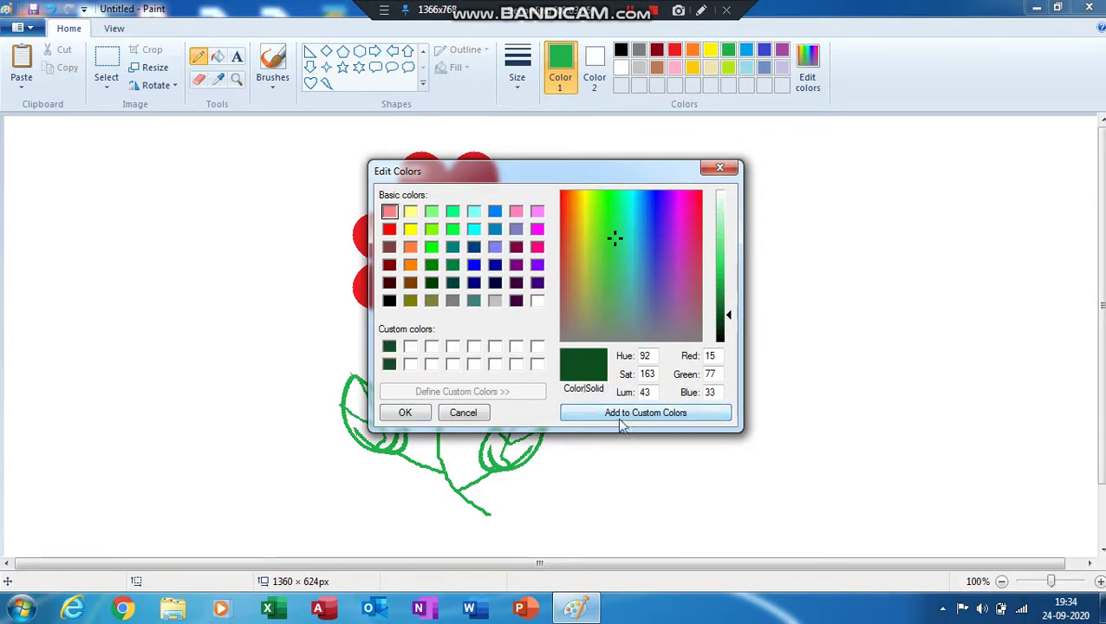
{"action": "left_click", "coordinate": [404, 412]}
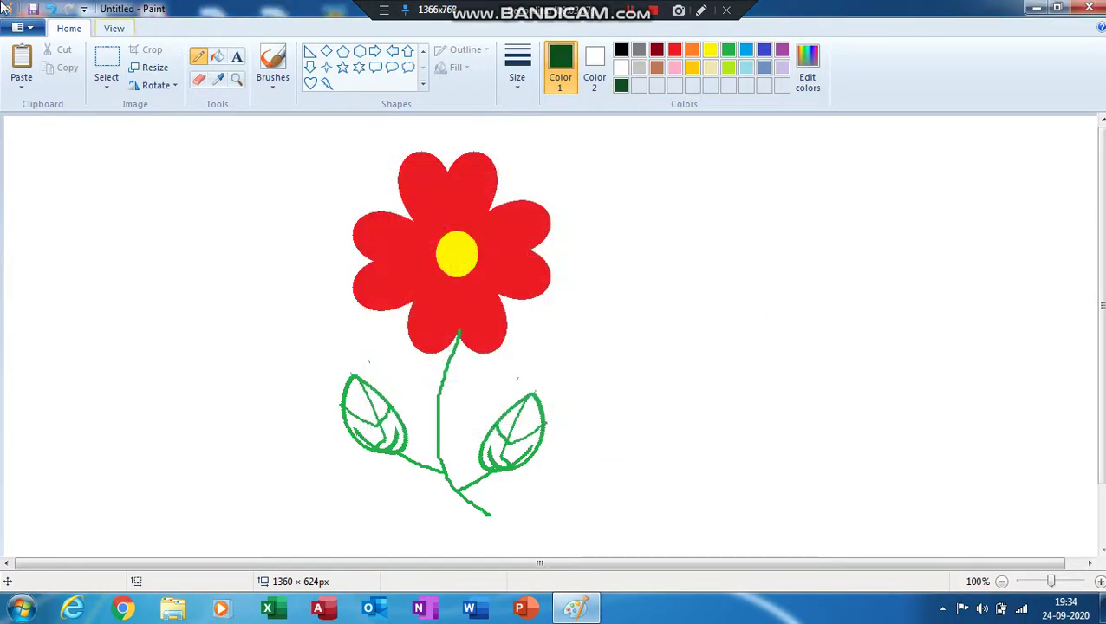
Fill the sections between the veins of both leaves with the custom dark green
{"action": "left_click", "coordinate": [217, 56]}
{"action": "left_click", "coordinate": [369, 406]}
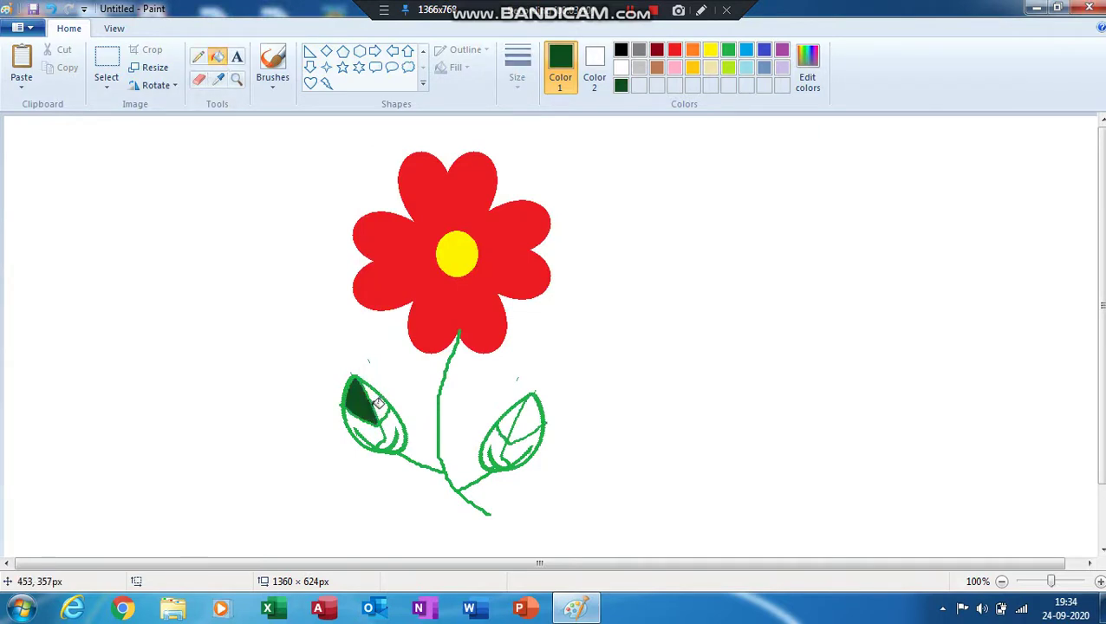
{"action": "left_click", "coordinate": [392, 428]}
{"action": "left_click", "coordinate": [371, 428]}
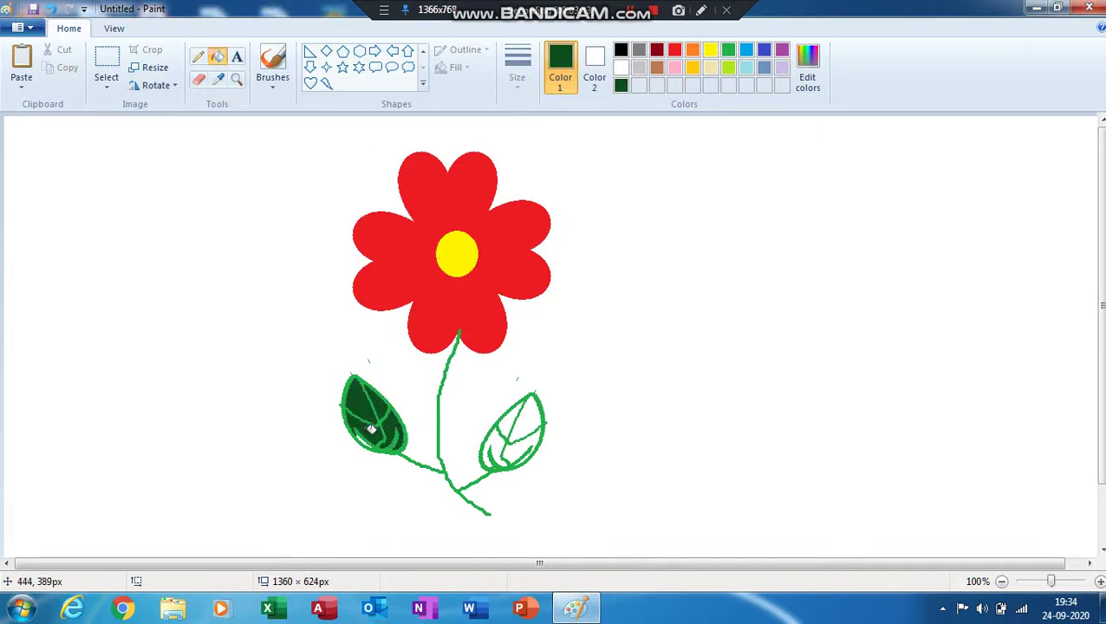
{"action": "left_click", "coordinate": [495, 450]}
{"action": "left_click", "coordinate": [516, 433]}
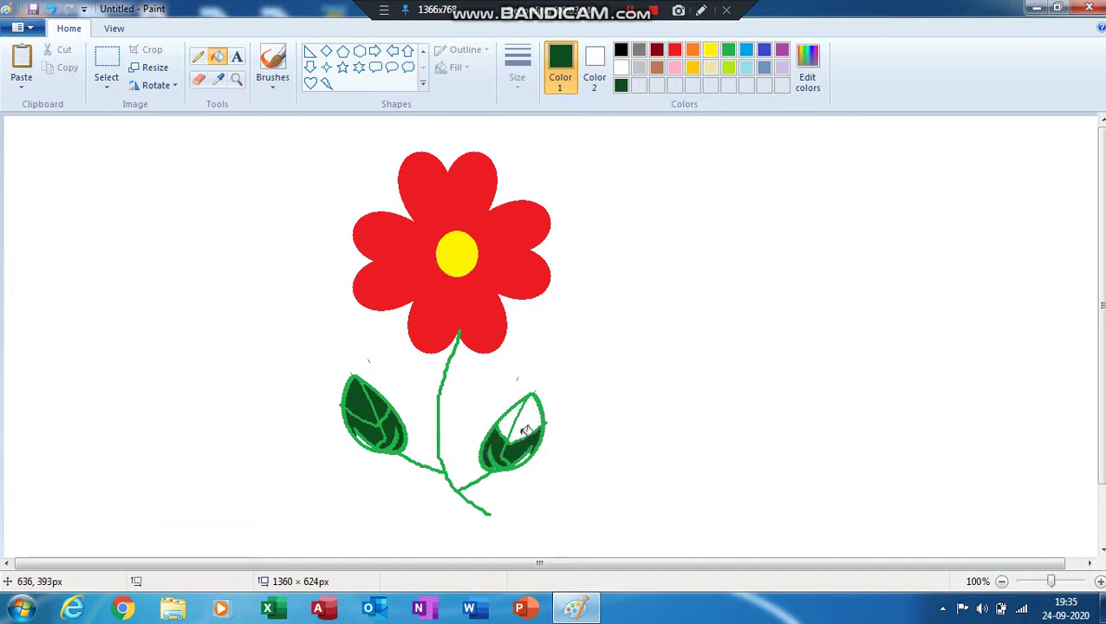
{"action": "left_click", "coordinate": [527, 424]}
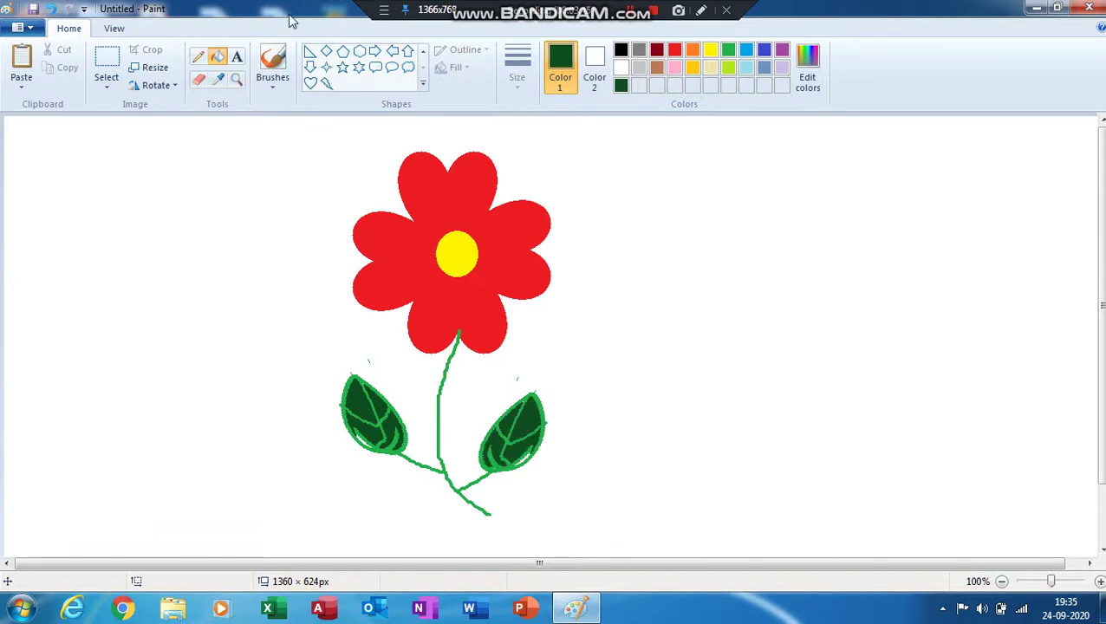
Select the whole flower with stem and leaves using an area about 399 × 480 px and move it to the canvas's left side
{"action": "left_click", "coordinate": [107, 59]}
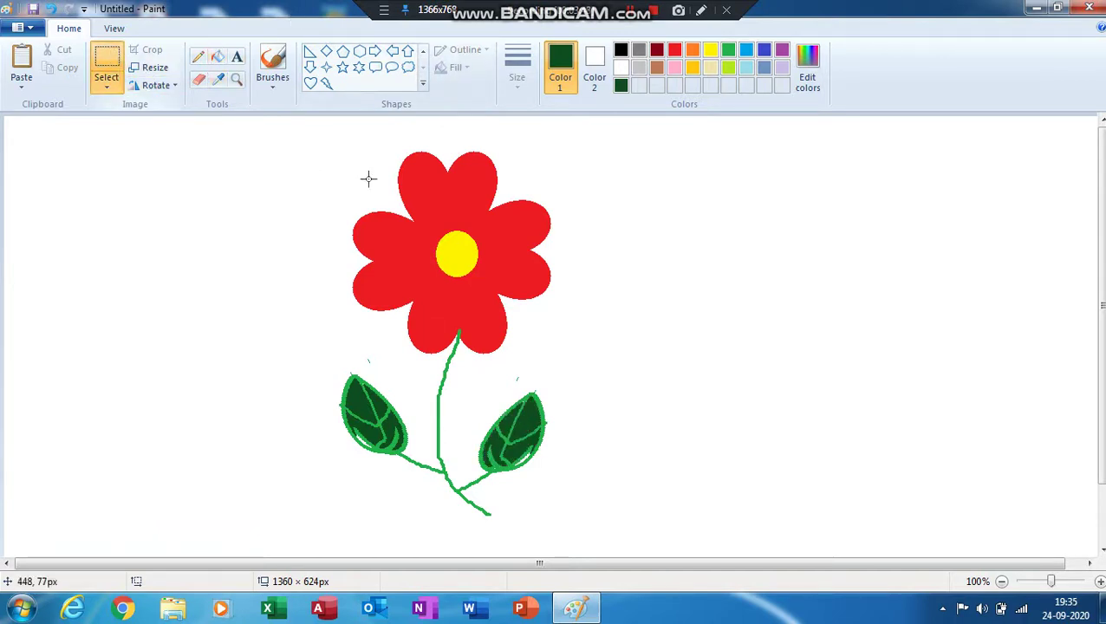
{"action": "left_click_drag", "start_coordinate": [271, 143], "coordinate": [594, 530]}
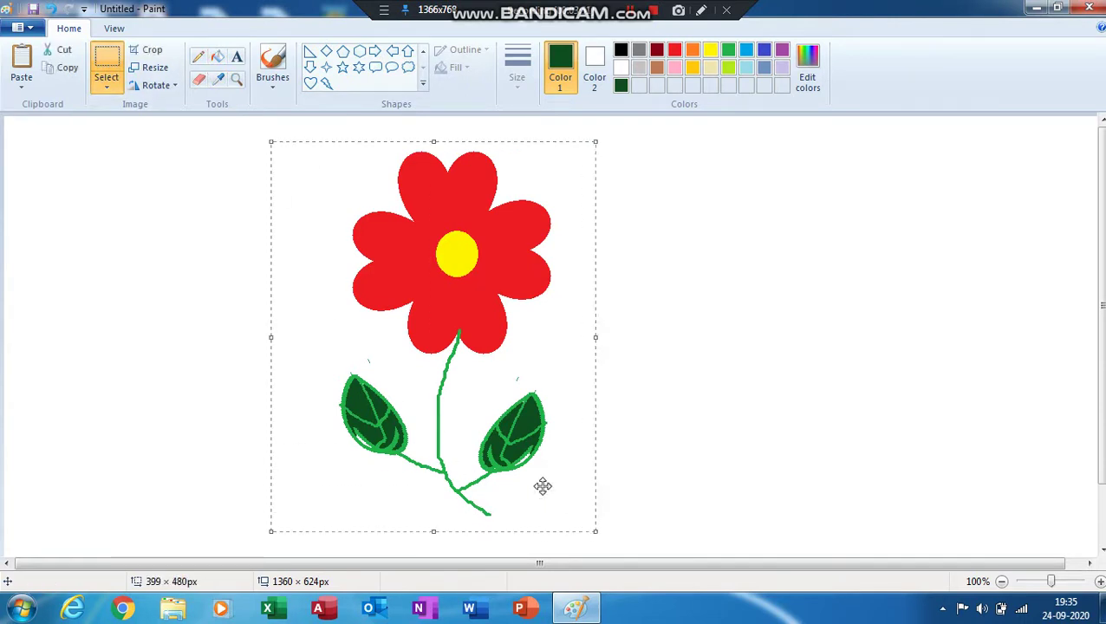
{"action": "left_click_drag", "start_coordinate": [500, 453], "coordinate": [319, 443]}
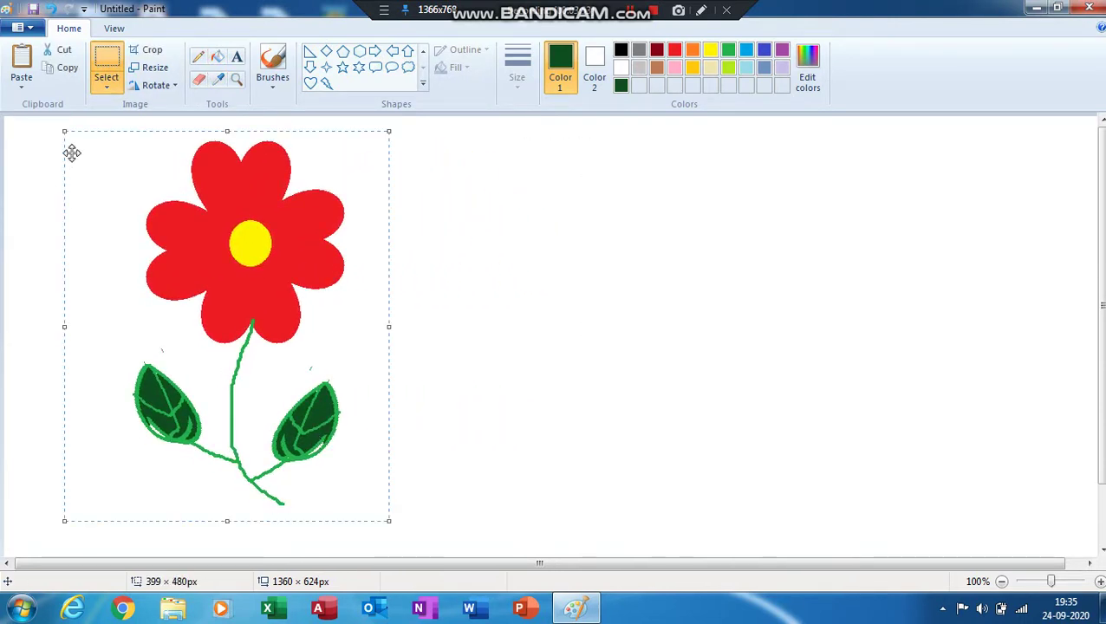
Copy and paste the complete flower and place the copy to the right of the original
{"action": "left_click", "coordinate": [68, 69]}
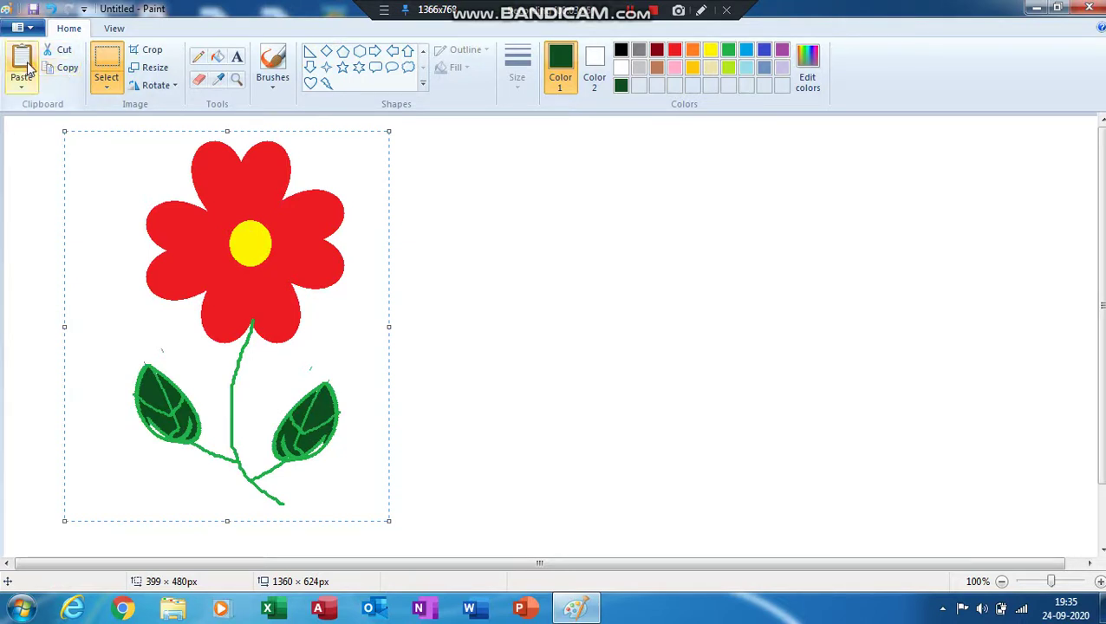
{"action": "left_click", "coordinate": [24, 68]}
{"action": "left_click_drag", "start_coordinate": [179, 311], "coordinate": [574, 354]}
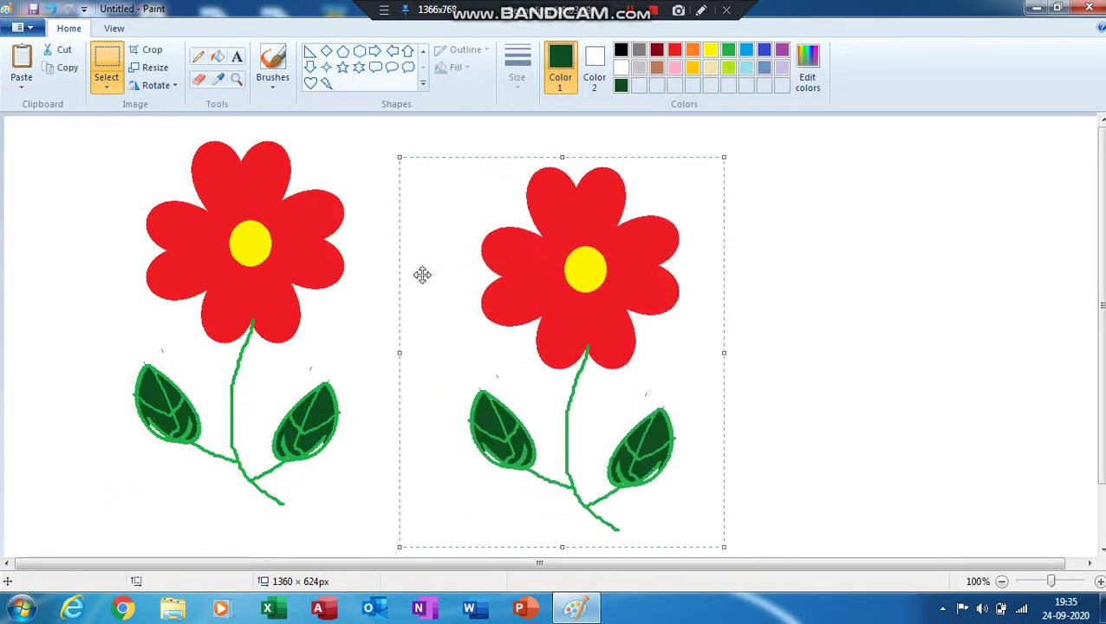
Flip the pasted flower horizontally and move it to the canvas's right side
{"action": "left_click", "coordinate": [154, 85]}
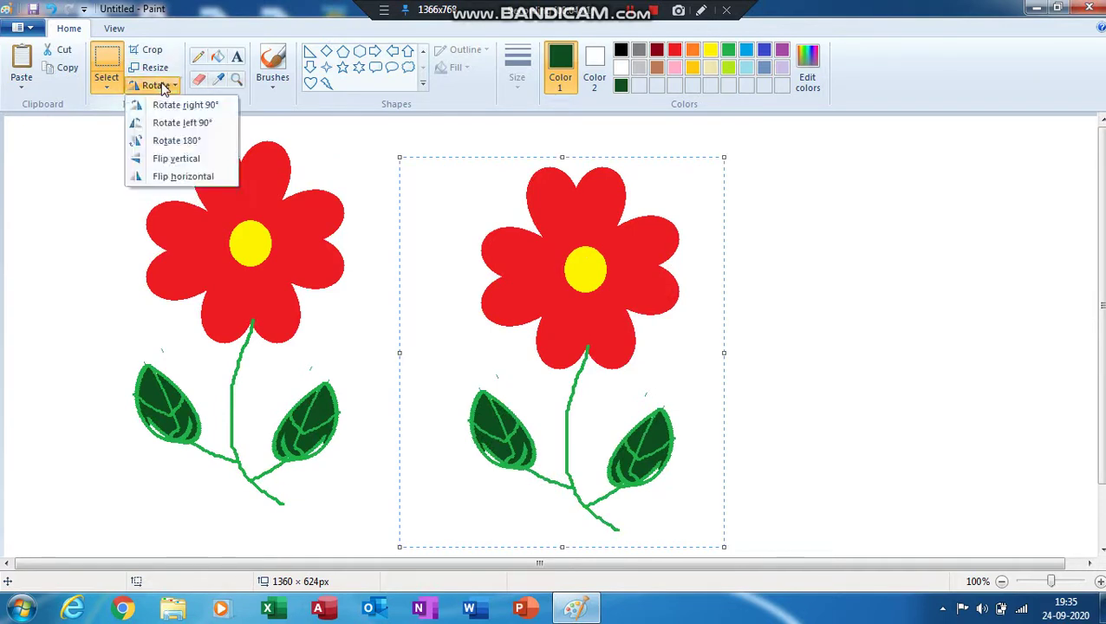
{"action": "left_click", "coordinate": [184, 175]}
{"action": "left_click_drag", "start_coordinate": [558, 376], "coordinate": [810, 336]}
{"action": "left_click", "coordinate": [631, 165]}
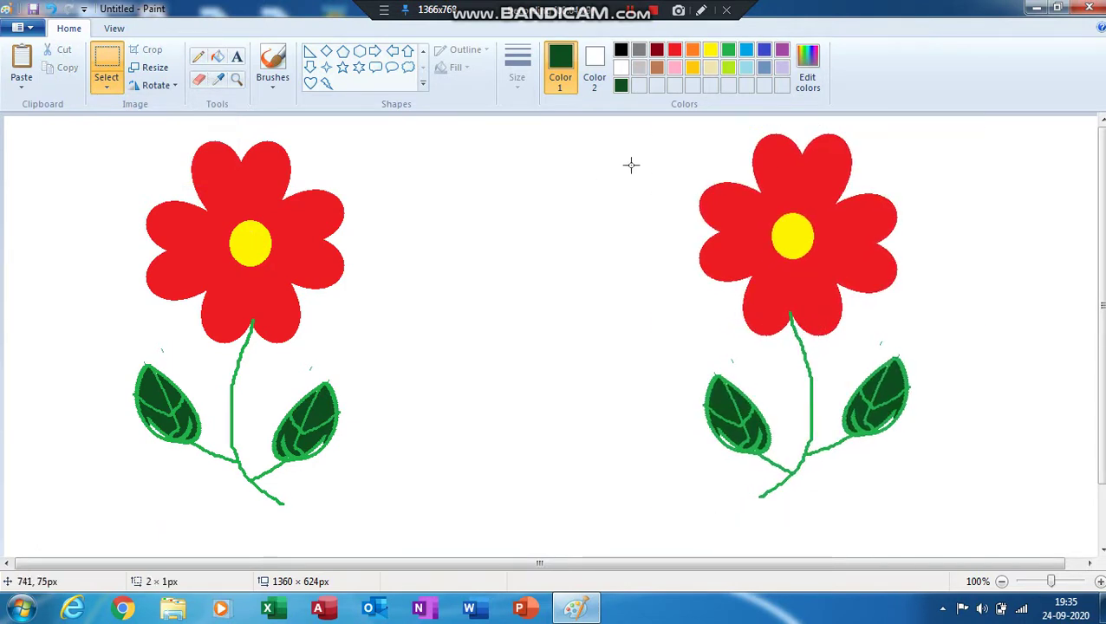
Duplicate the flipped flower using an area about 378 × 503 px, and place the copy at about half size just left of it
{"action": "left_click_drag", "start_coordinate": [650, 124], "coordinate": [957, 533]}
{"action": "left_click", "coordinate": [63, 68]}
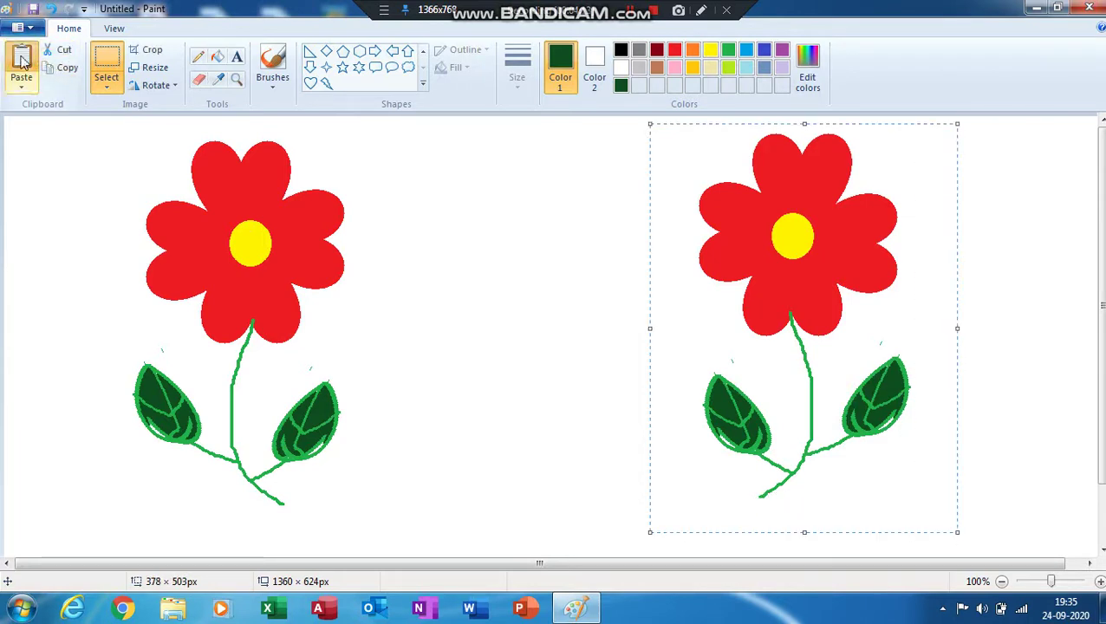
{"action": "left_click", "coordinate": [21, 61]}
{"action": "left_click_drag", "start_coordinate": [147, 232], "coordinate": [524, 277]}
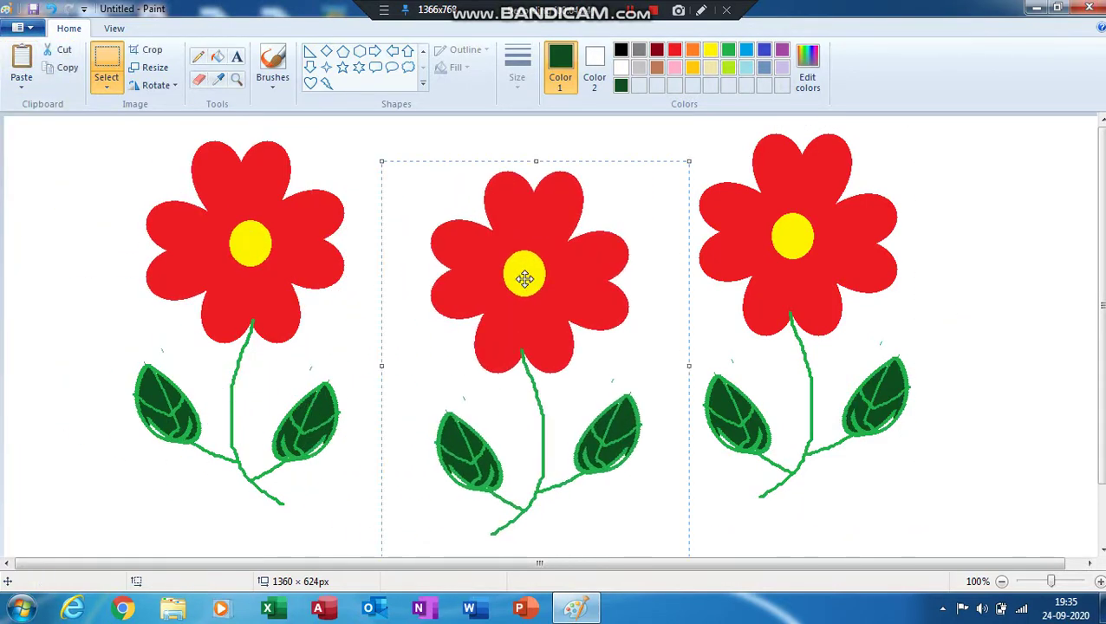
{"action": "key", "text": "ctrl+minus"}
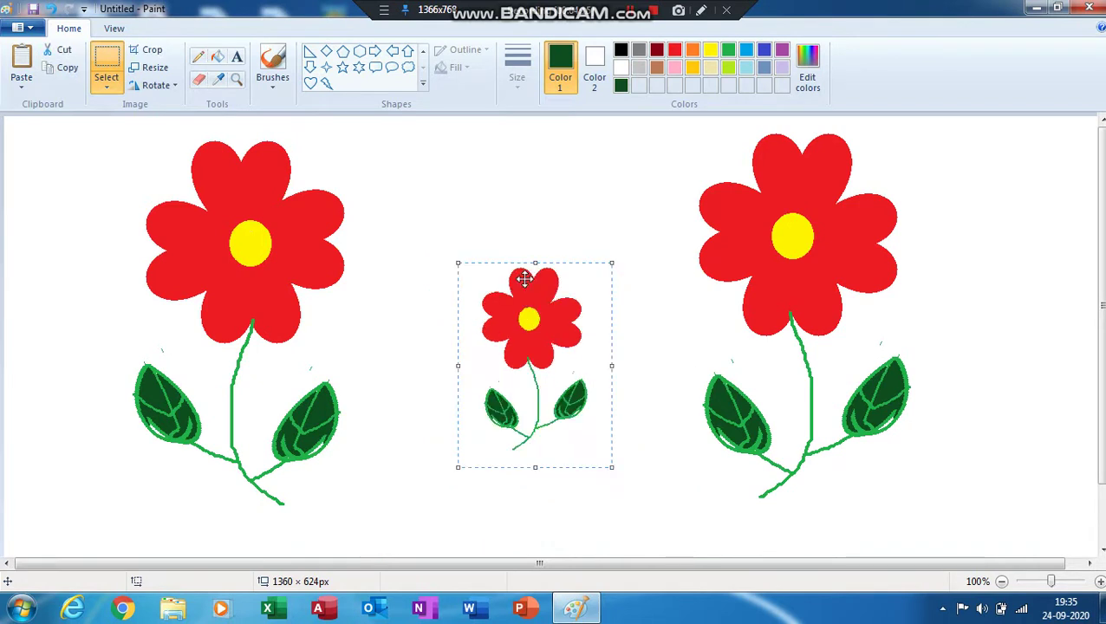
{"action": "left_click_drag", "start_coordinate": [537, 314], "coordinate": [613, 346]}
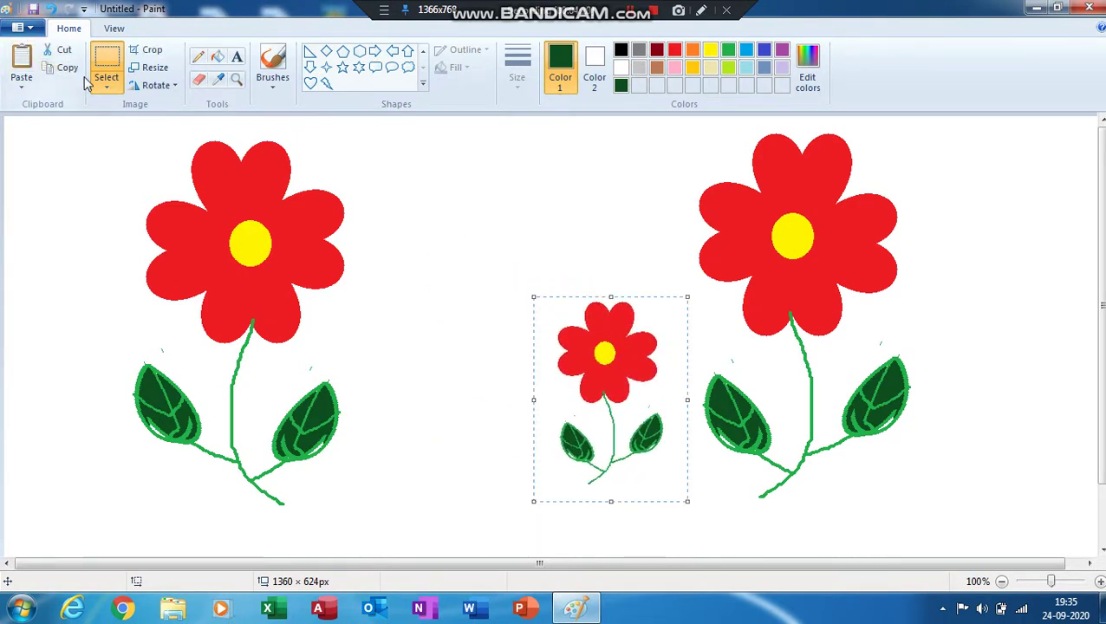
Copy and paste the small flower, flip the duplicate horizontally and place it just left of the first small one
{"action": "left_click", "coordinate": [58, 75]}
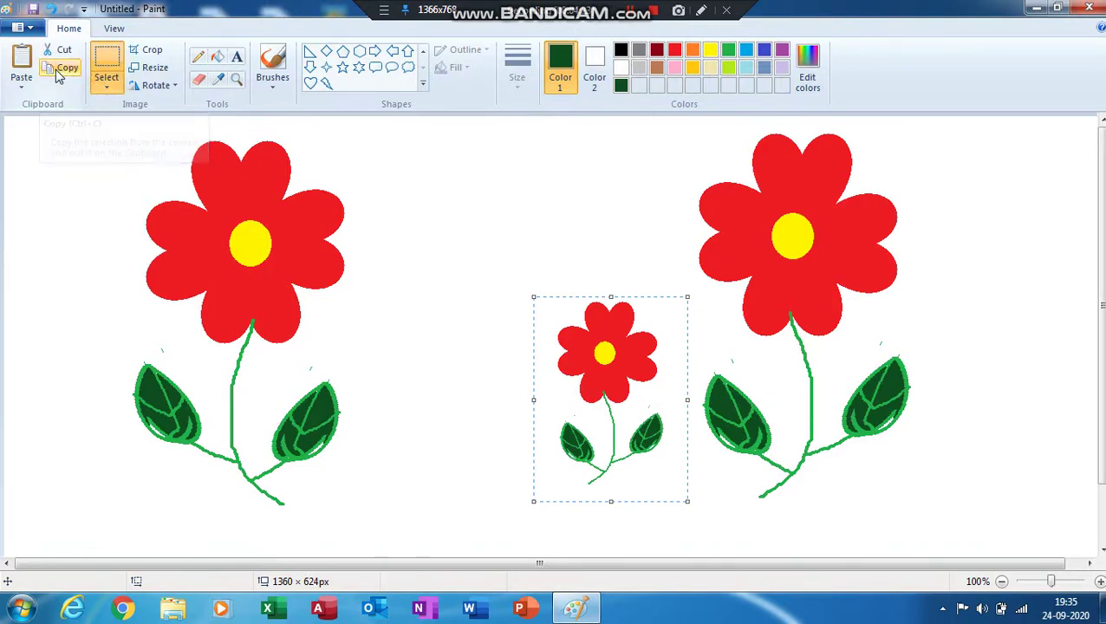
{"action": "left_click", "coordinate": [21, 65]}
{"action": "left_click_drag", "start_coordinate": [53, 126], "coordinate": [445, 304]}
{"action": "left_click", "coordinate": [152, 85]}
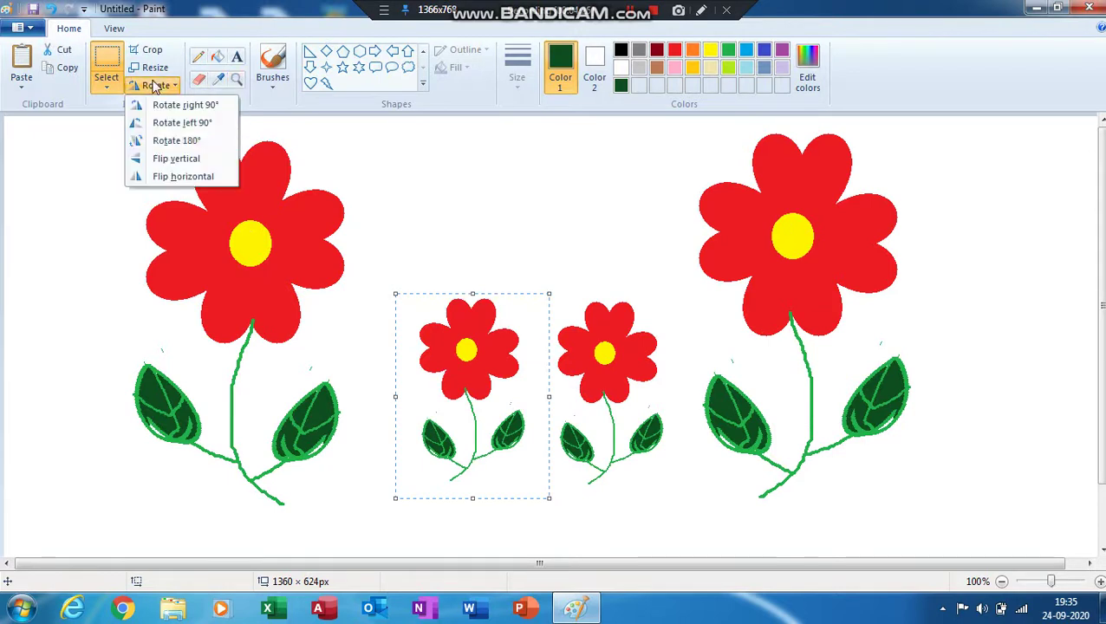
{"action": "left_click", "coordinate": [176, 178]}
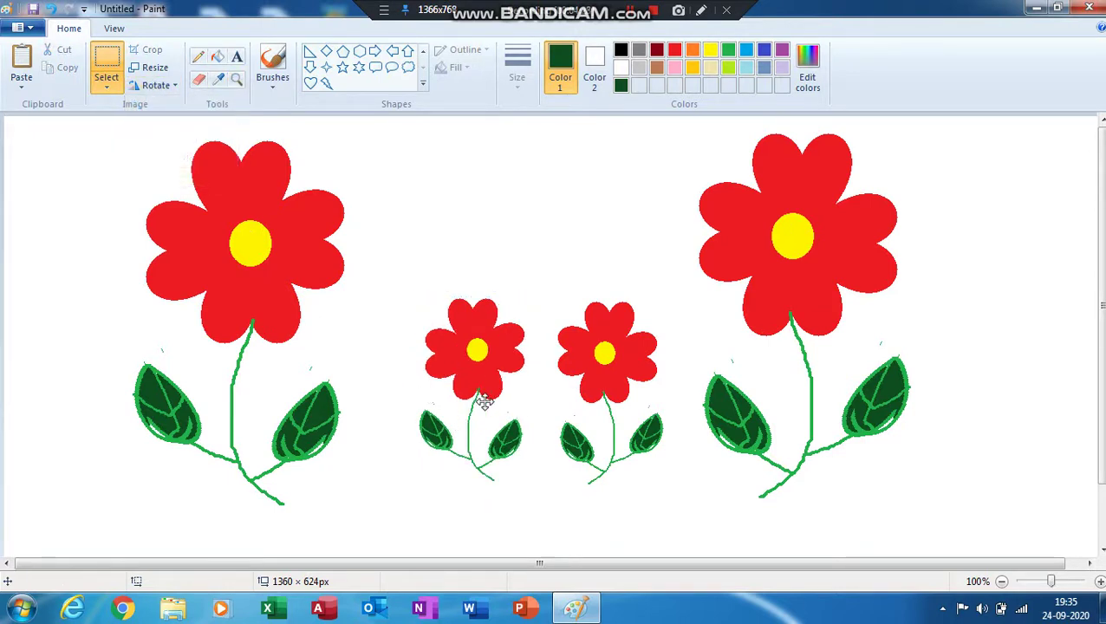
{"action": "mouse_move", "coordinate": [486, 395]}
{"action": "left_mouse_down"}
{"action": "mouse_move", "coordinate": [469, 380]}
{"action": "mouse_move", "coordinate": [475, 403]}
{"action": "left_mouse_up"}
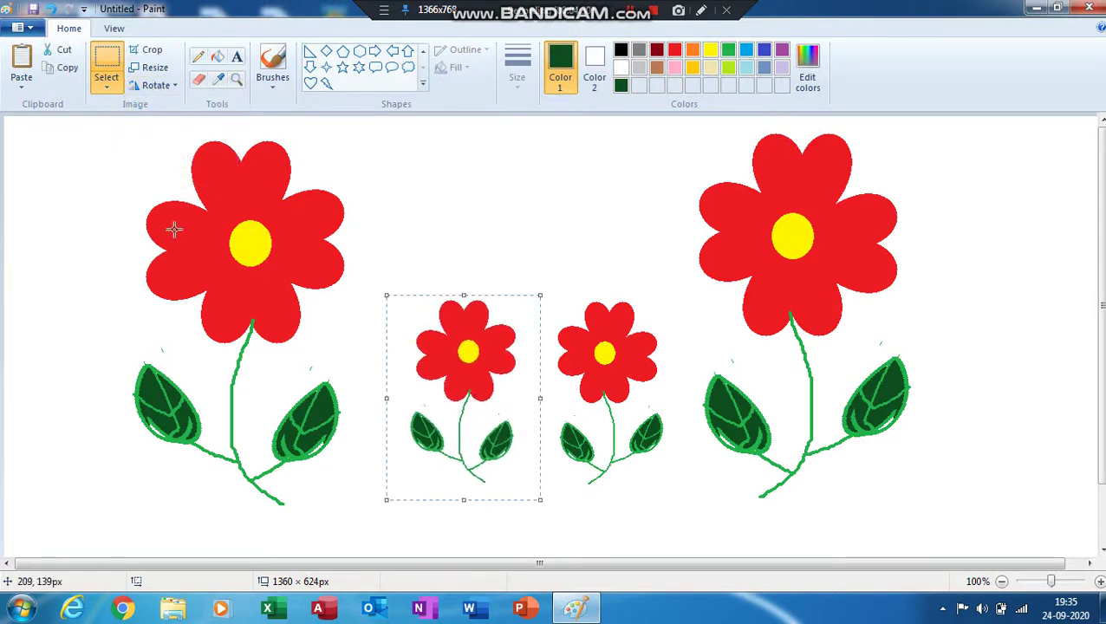
{"action": "left_click", "coordinate": [59, 132]}
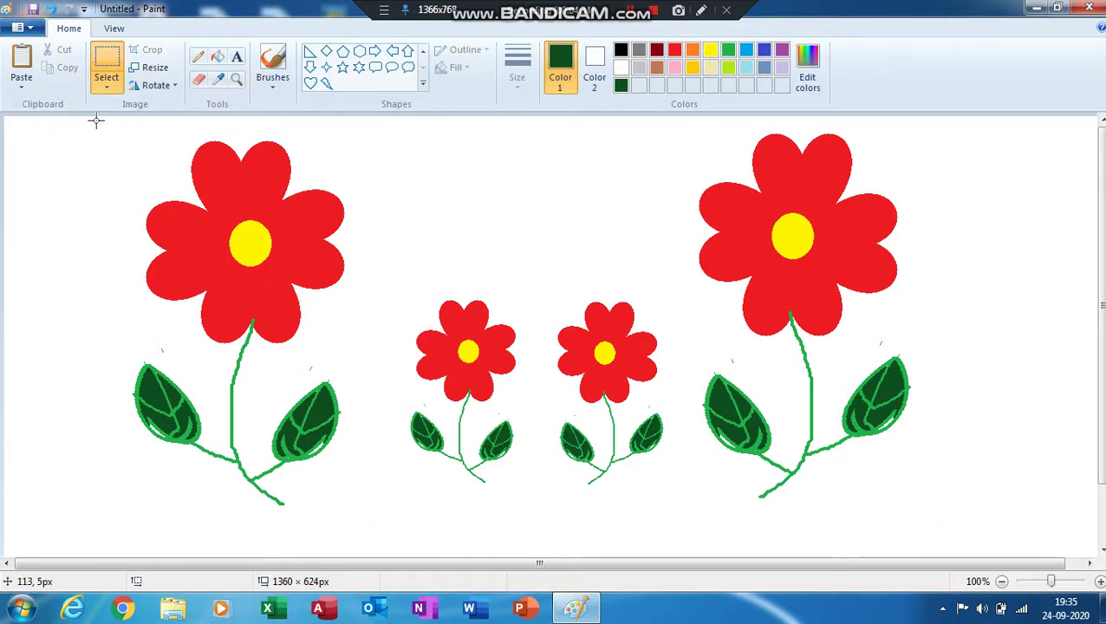
Draw a rectangle about 1188 × 539 px with a light blue outline around all four flowers
{"action": "left_click_drag", "start_coordinate": [96, 120], "coordinate": [517, 484]}
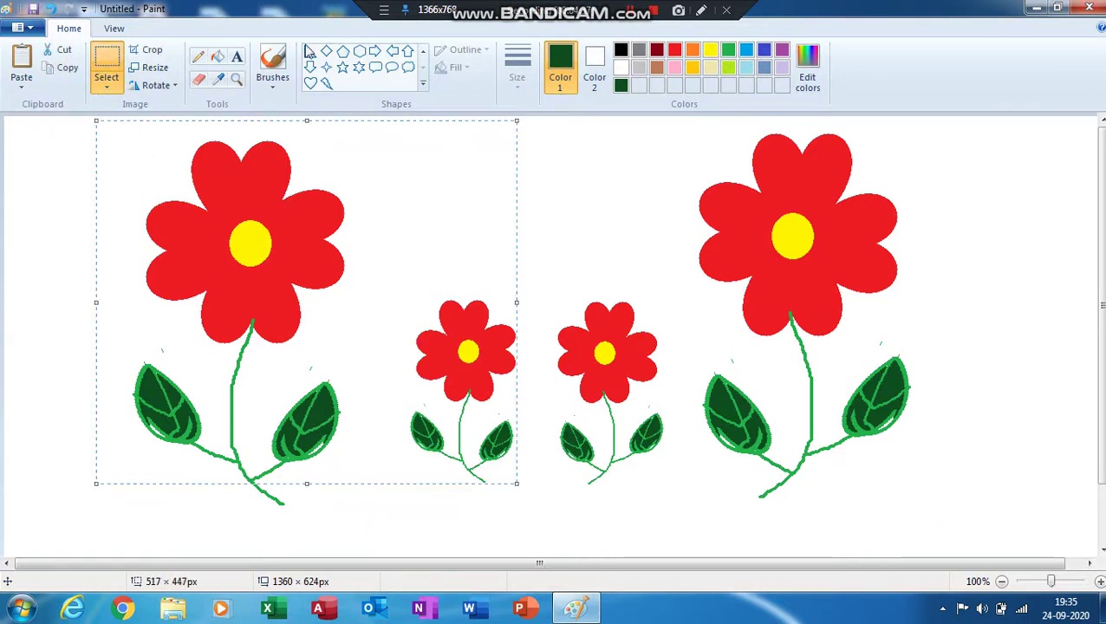
{"action": "left_click", "coordinate": [422, 52]}
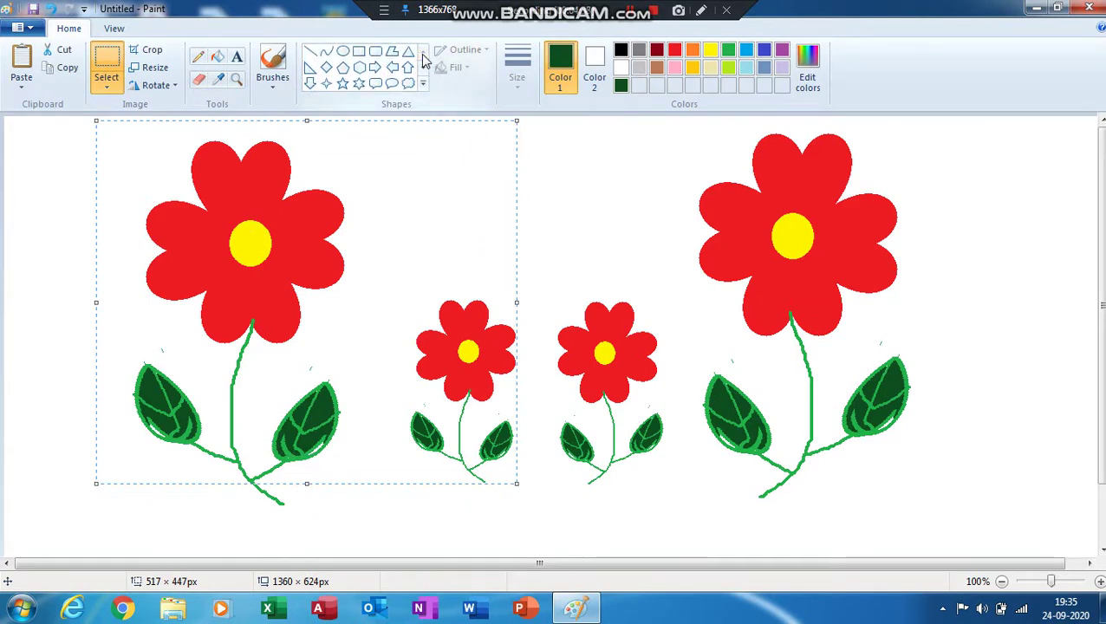
{"action": "left_click", "coordinate": [358, 52]}
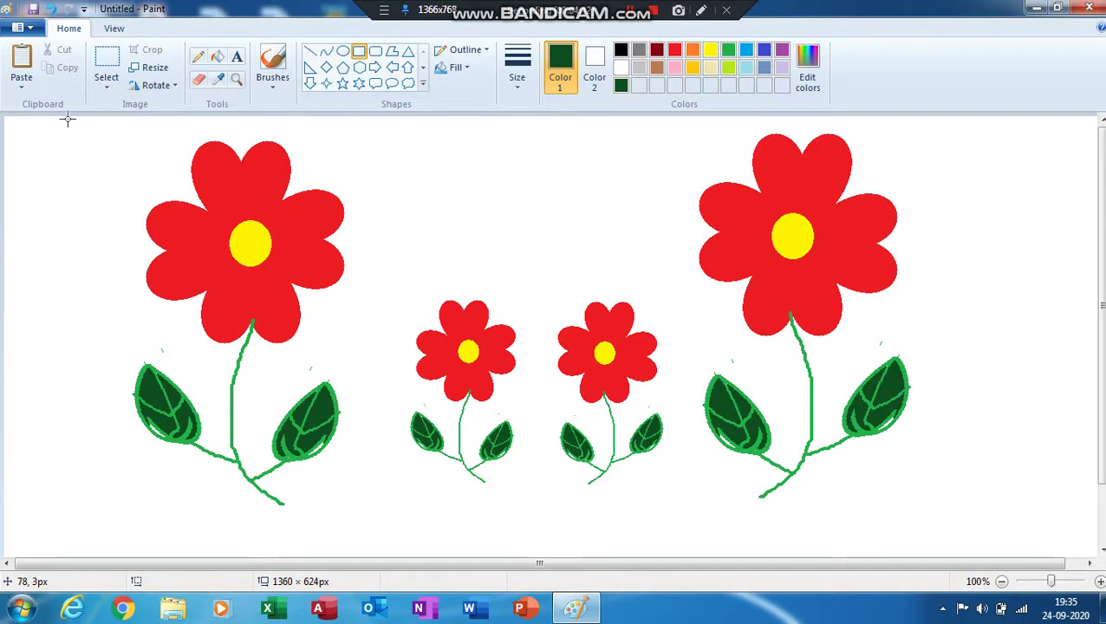
{"action": "left_click_drag", "start_coordinate": [66, 119], "coordinate": [1033, 553]}
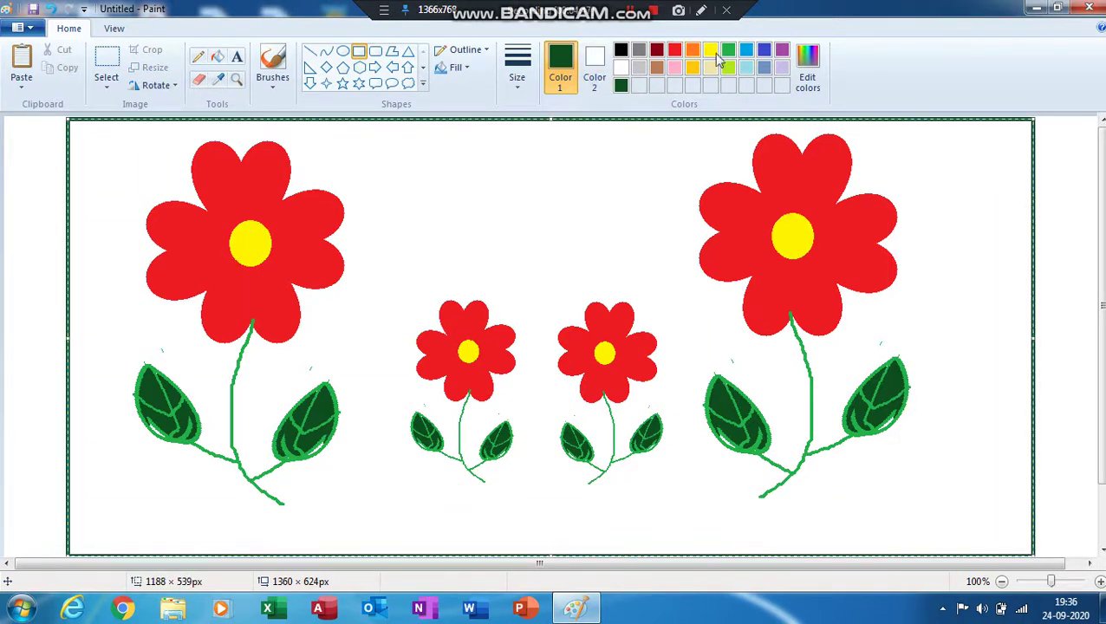
{"action": "left_click", "coordinate": [745, 52]}
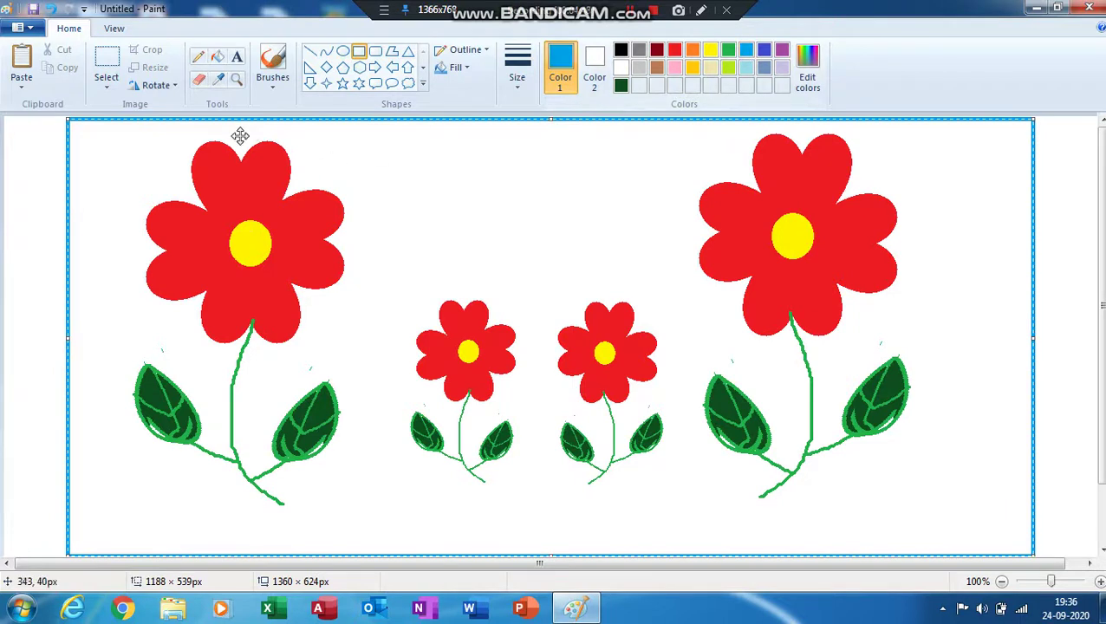
{"action": "left_click", "coordinate": [137, 127]}
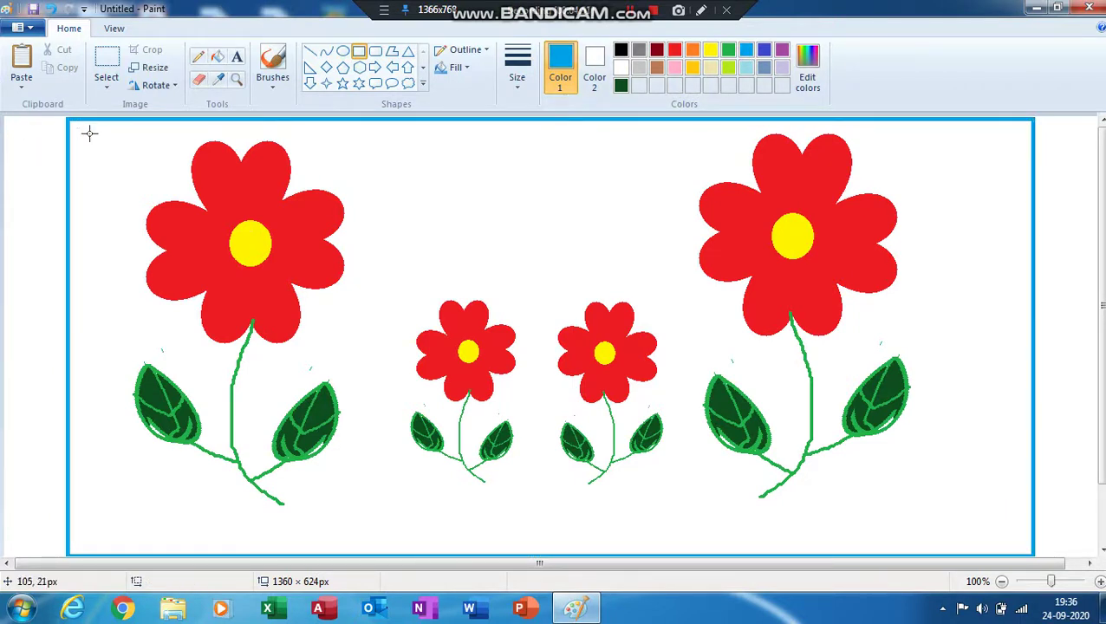
Draw a second rectangle about 1129 × 499 px inside the first, trying a gold outline before choosing light blue
{"action": "left_click_drag", "start_coordinate": [96, 135], "coordinate": [1010, 536]}
{"action": "left_click", "coordinate": [692, 70]}
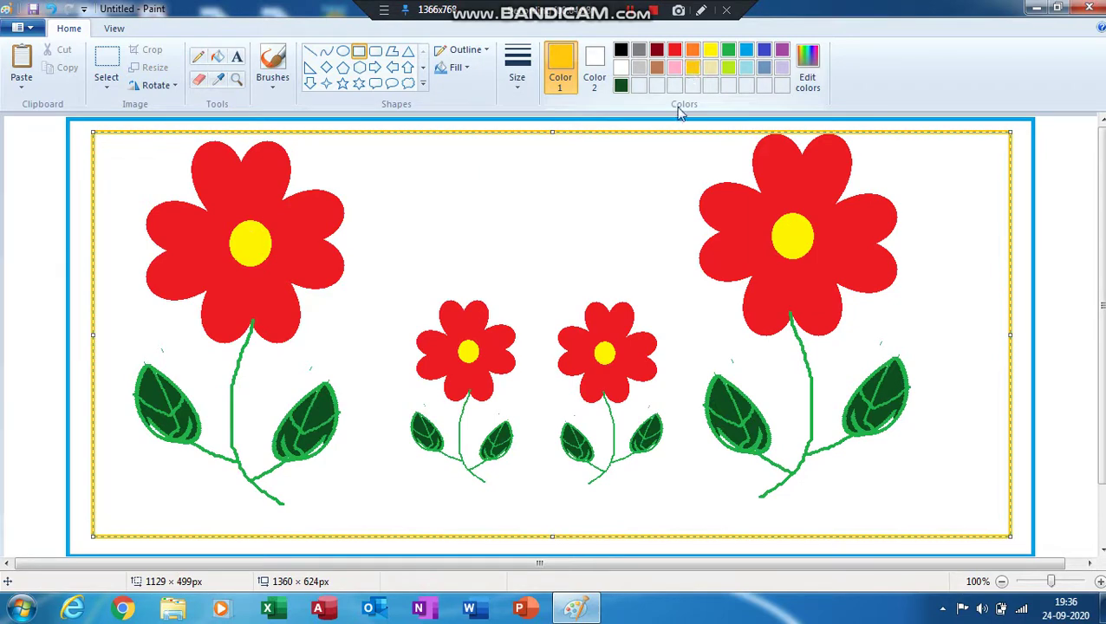
{"action": "left_click", "coordinate": [745, 49]}
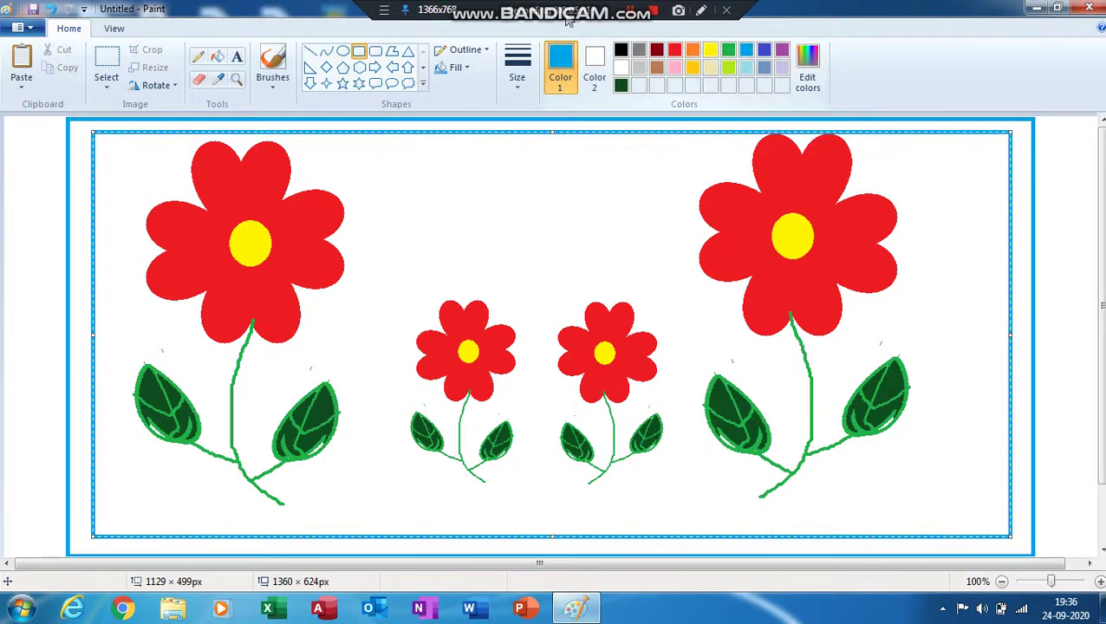
Try orange and brown fills in the band between the two rectangles, and settle on lime green
{"action": "left_click", "coordinate": [215, 58]}
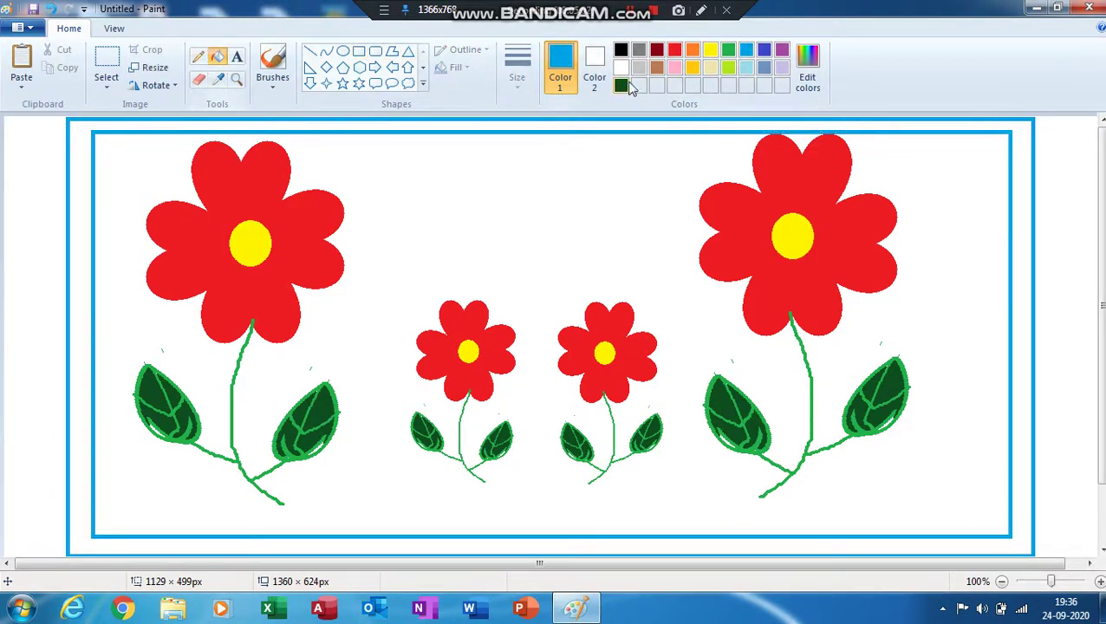
{"action": "left_click", "coordinate": [692, 50]}
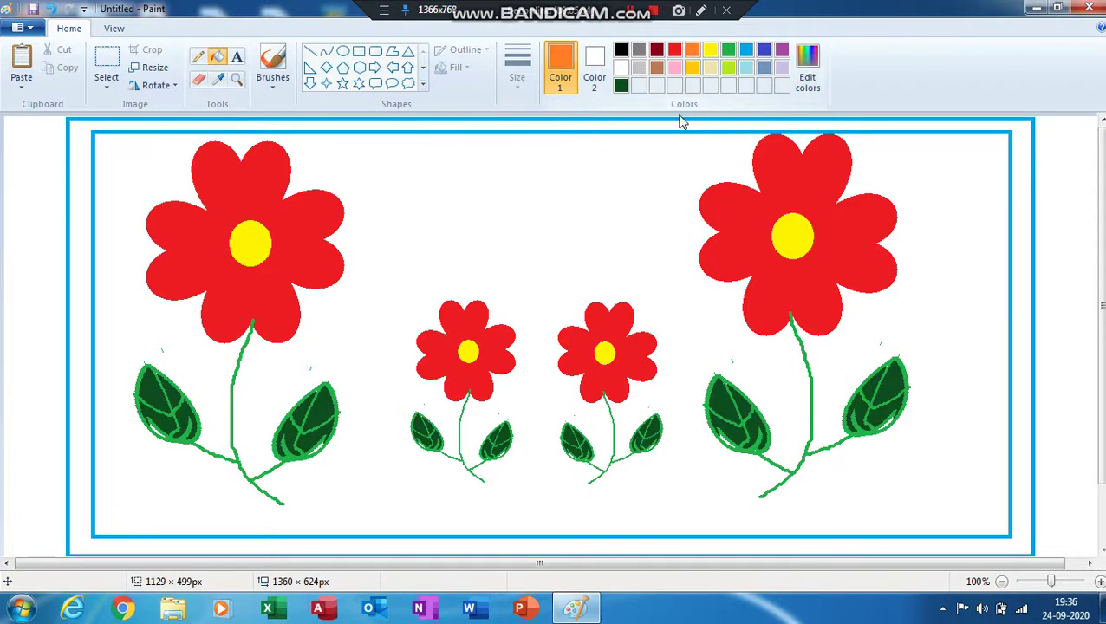
{"action": "left_click", "coordinate": [688, 124]}
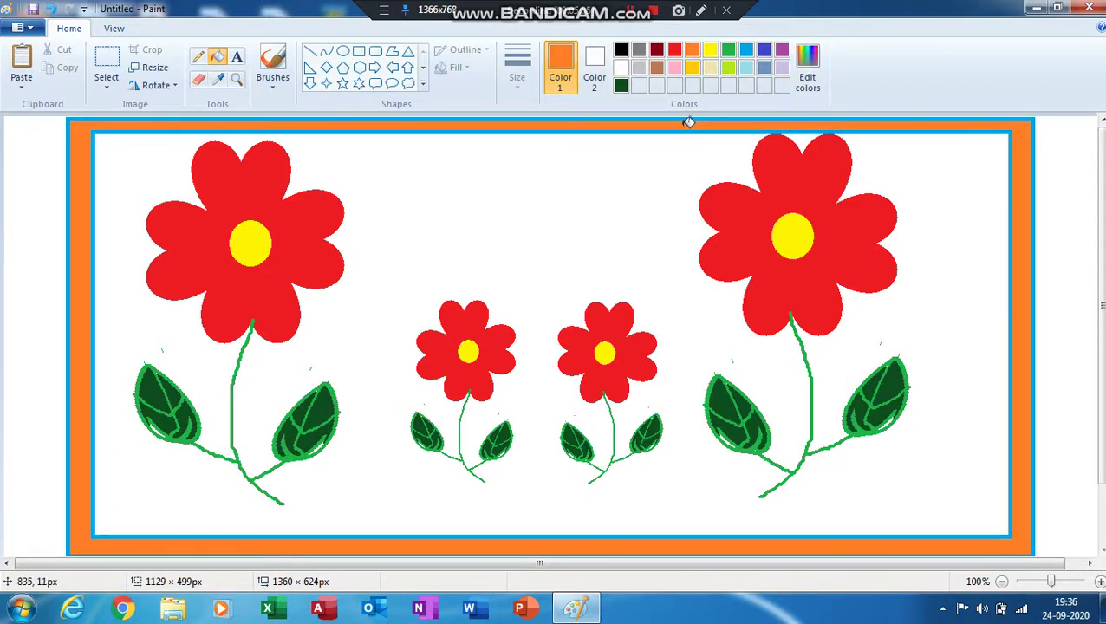
{"action": "left_click", "coordinate": [664, 70]}
{"action": "left_click", "coordinate": [678, 124]}
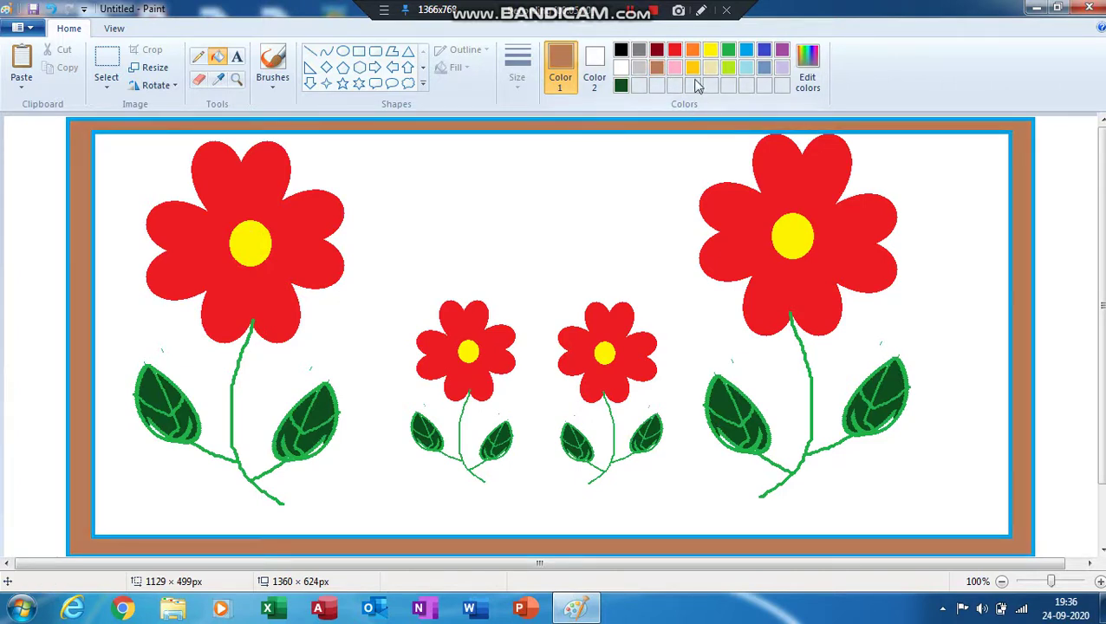
{"action": "left_click", "coordinate": [731, 69]}
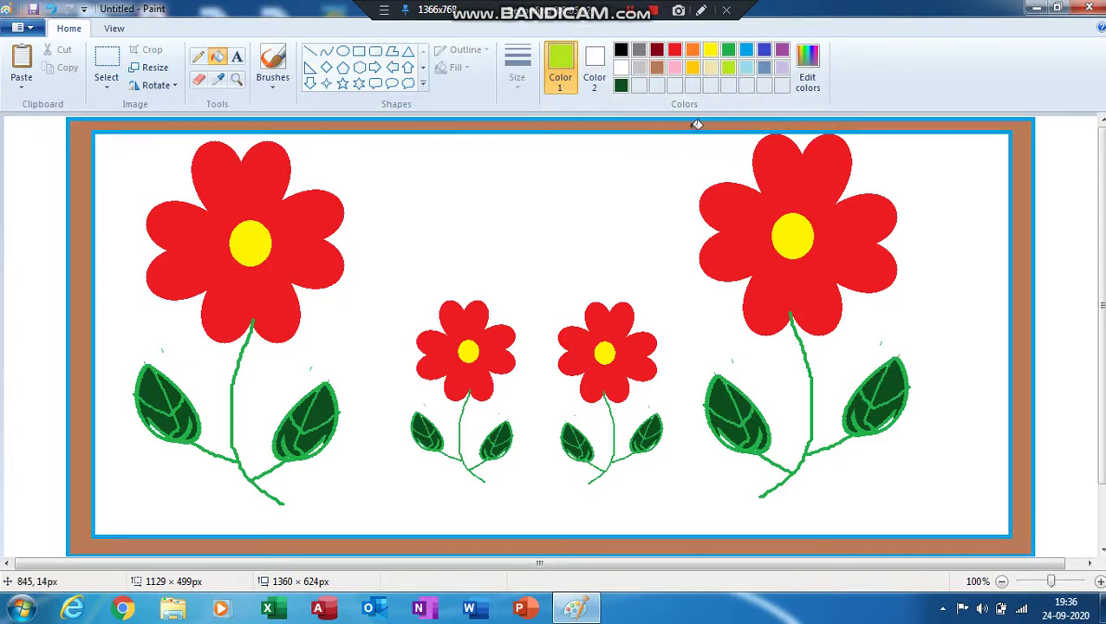
{"action": "left_click", "coordinate": [697, 125]}
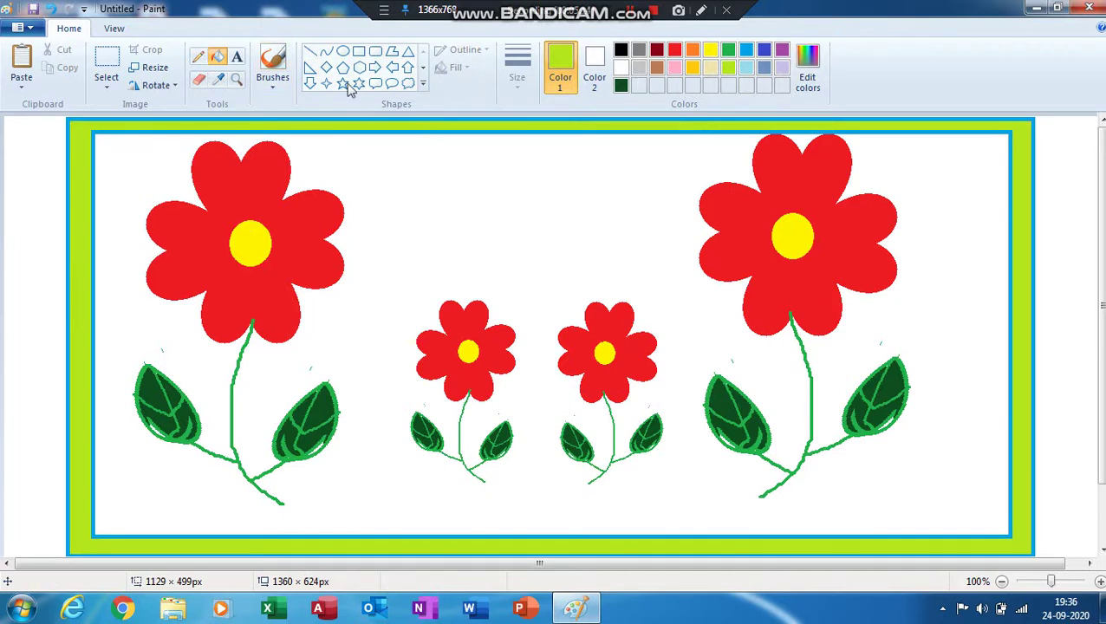
Add a text area about 285 × 109 px above the two small flowers and enter "Flower"
{"action": "left_click", "coordinate": [238, 57]}
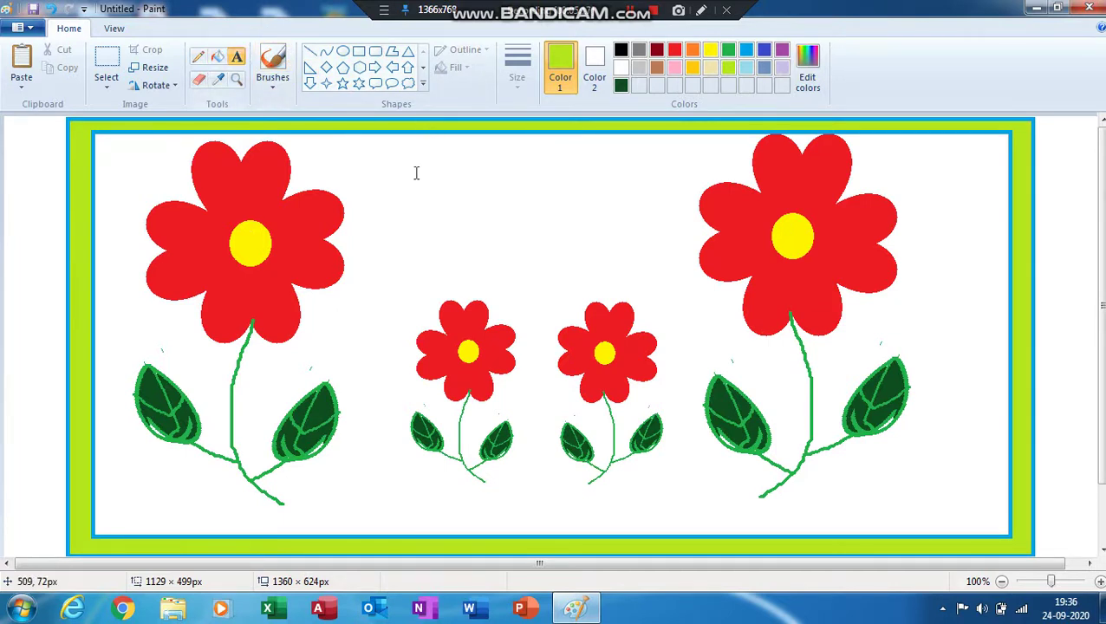
{"action": "left_click_drag", "start_coordinate": [405, 177], "coordinate": [634, 259]}
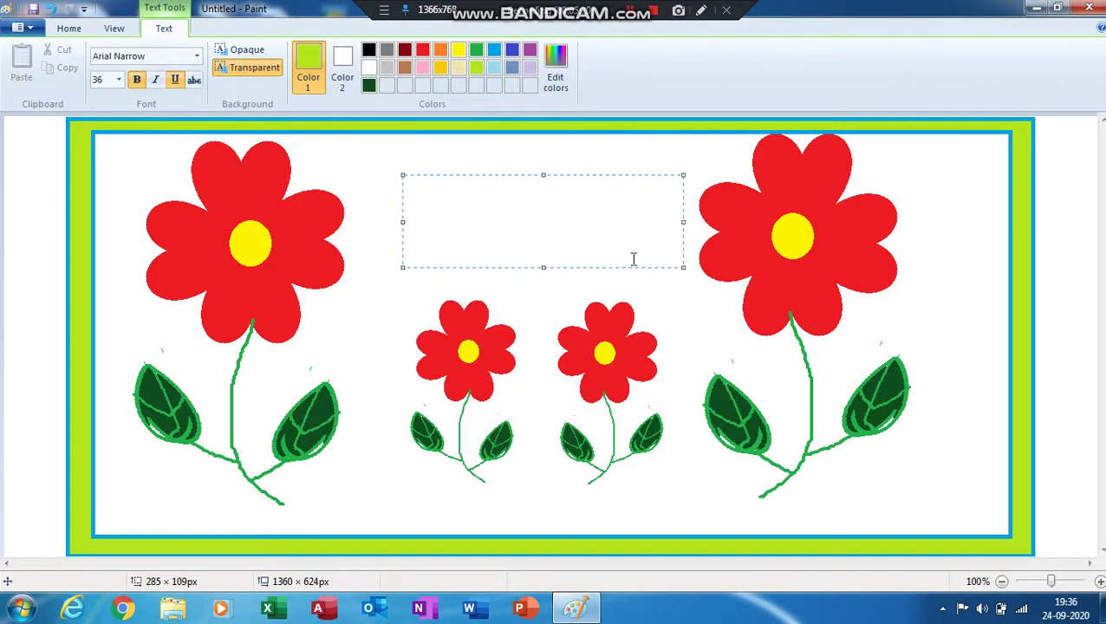
{"action": "type", "text": "Flower"}
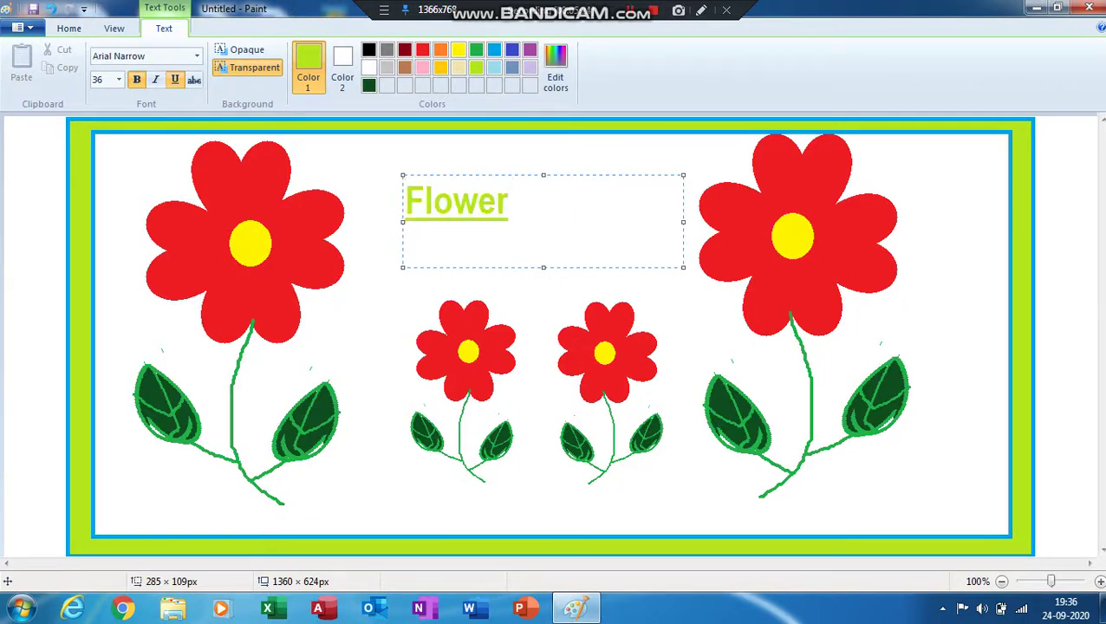
Rewrite the heading in capitals as "FLOWER"
{"action": "key", "text": "BackSpace"}
{"action": "key", "text": "BackSpace"}
{"action": "key", "text": "BackSpace"}
{"action": "key", "text": "BackSpace"}
{"action": "key", "text": "BackSpace"}
{"action": "type", "text": "lower"}
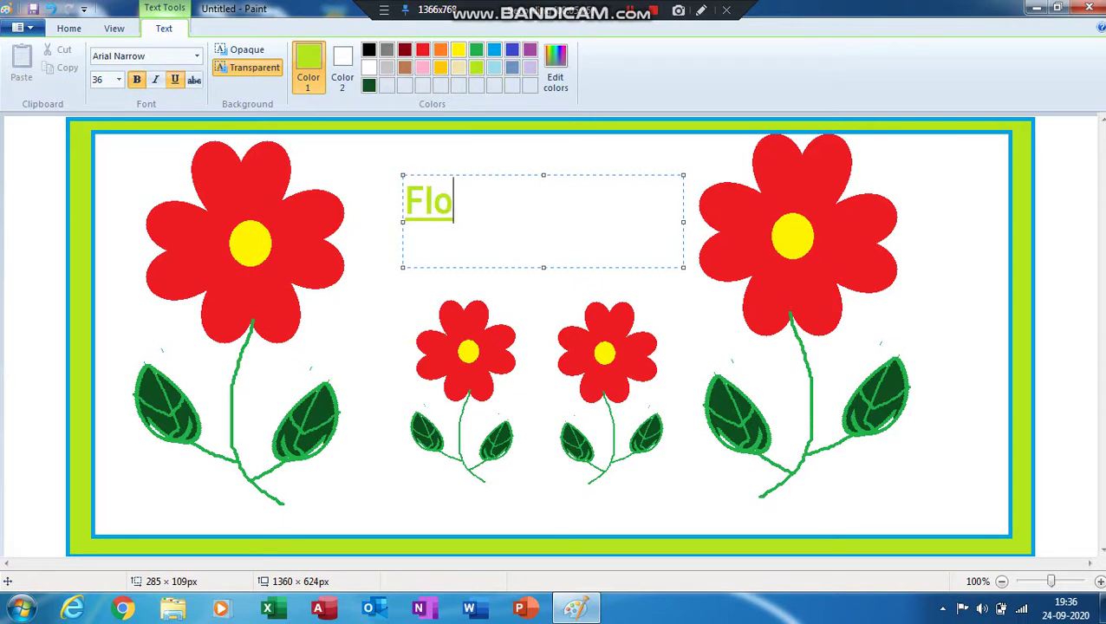
{"action": "key", "text": "BackSpace"}
{"action": "key", "text": "BackSpace"}
{"action": "key", "text": "BackSpace"}
{"action": "key", "text": "BackSpace"}
{"action": "type", "text": "LOWER"}
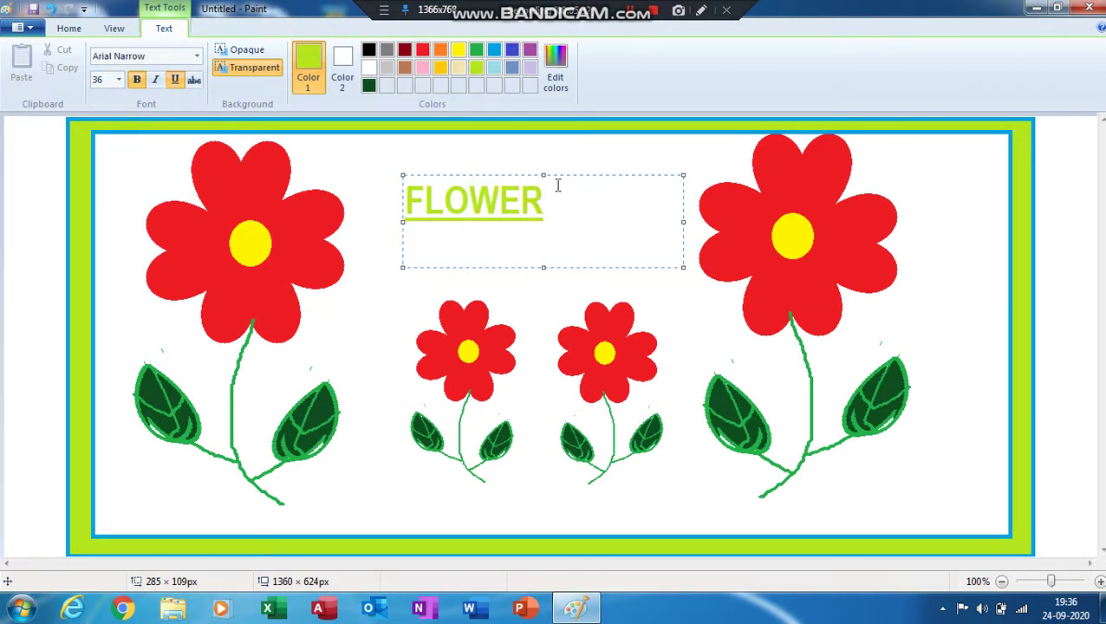
Try indigo on the FLOWER heading, and settle on purple as its text color
{"action": "left_click_drag", "start_coordinate": [579, 199], "coordinate": [301, 197]}
{"action": "left_click", "coordinate": [511, 50]}
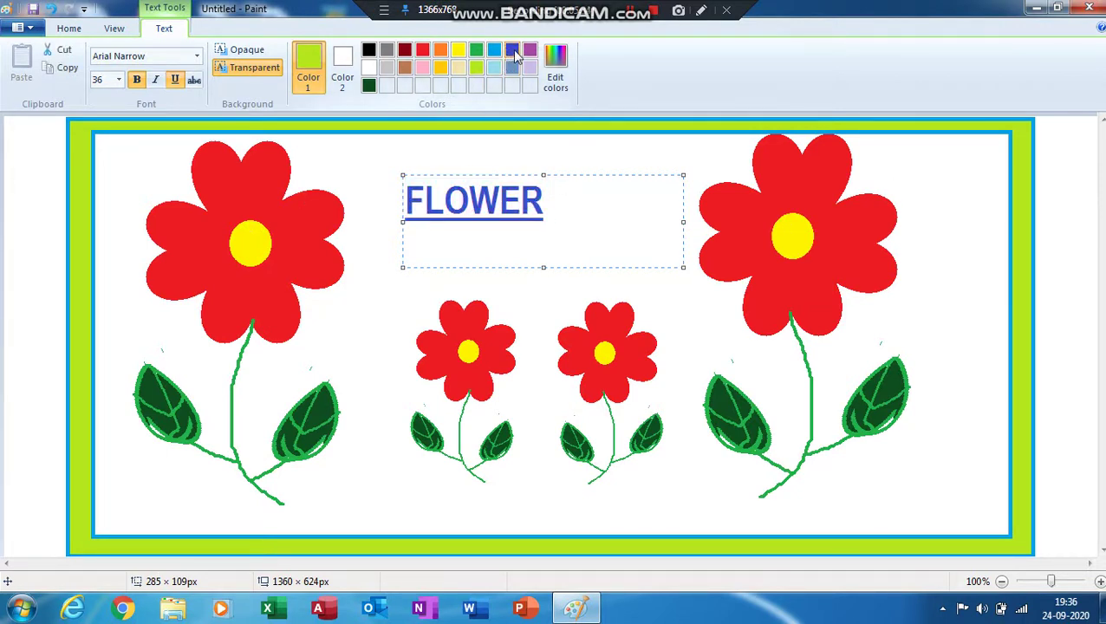
{"action": "left_click", "coordinate": [530, 50]}
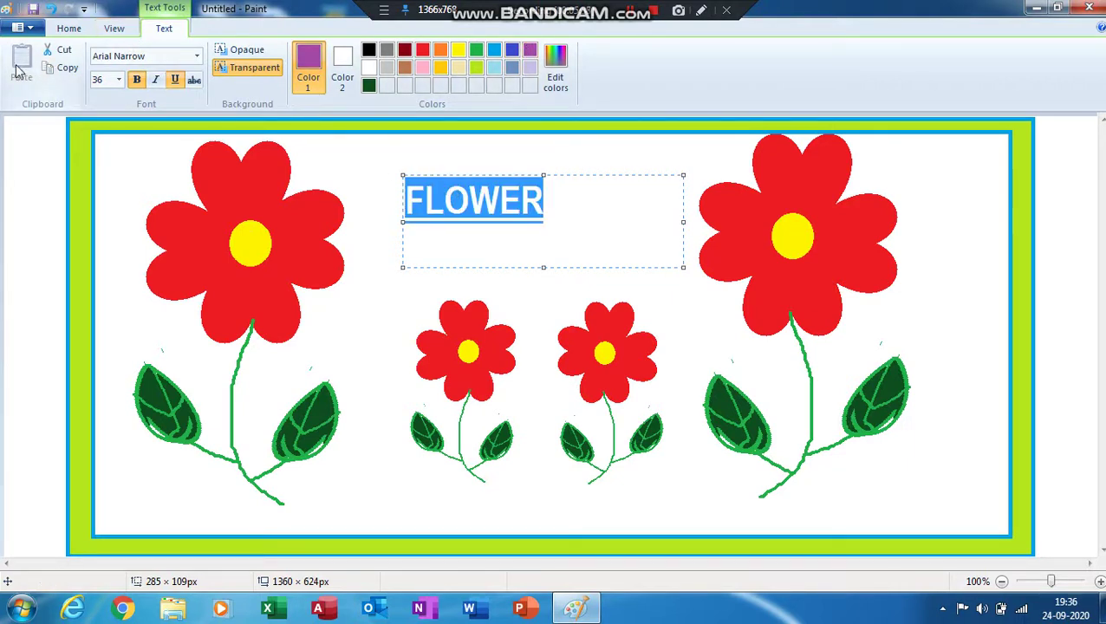
Finish the text entry and select the FLOWER heading with a rectangular area
{"action": "left_click", "coordinate": [69, 28]}
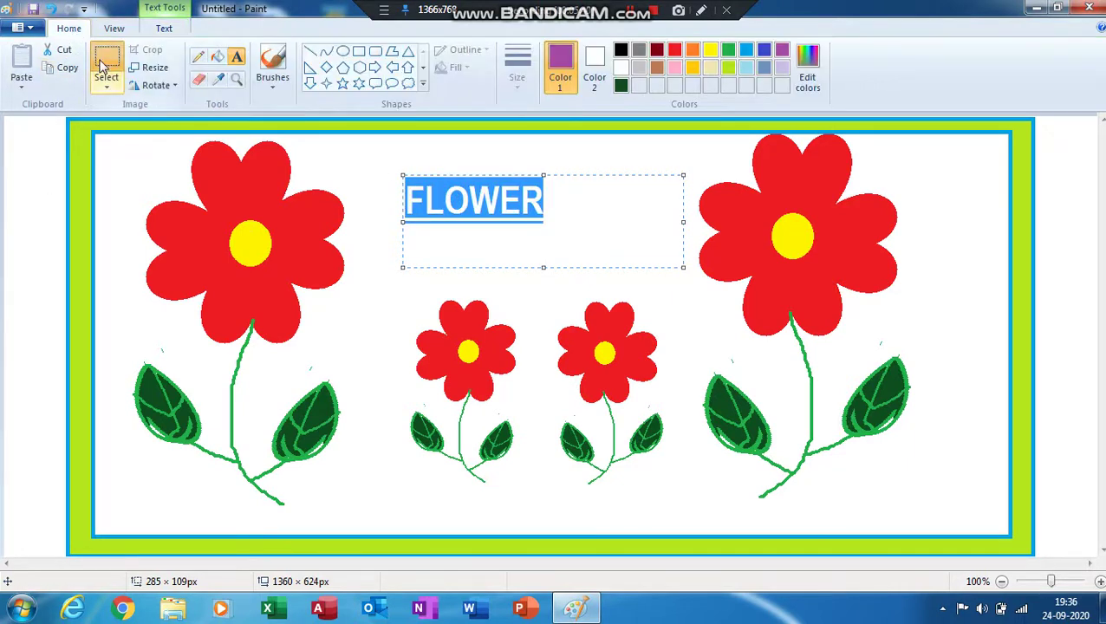
{"action": "left_click", "coordinate": [107, 68]}
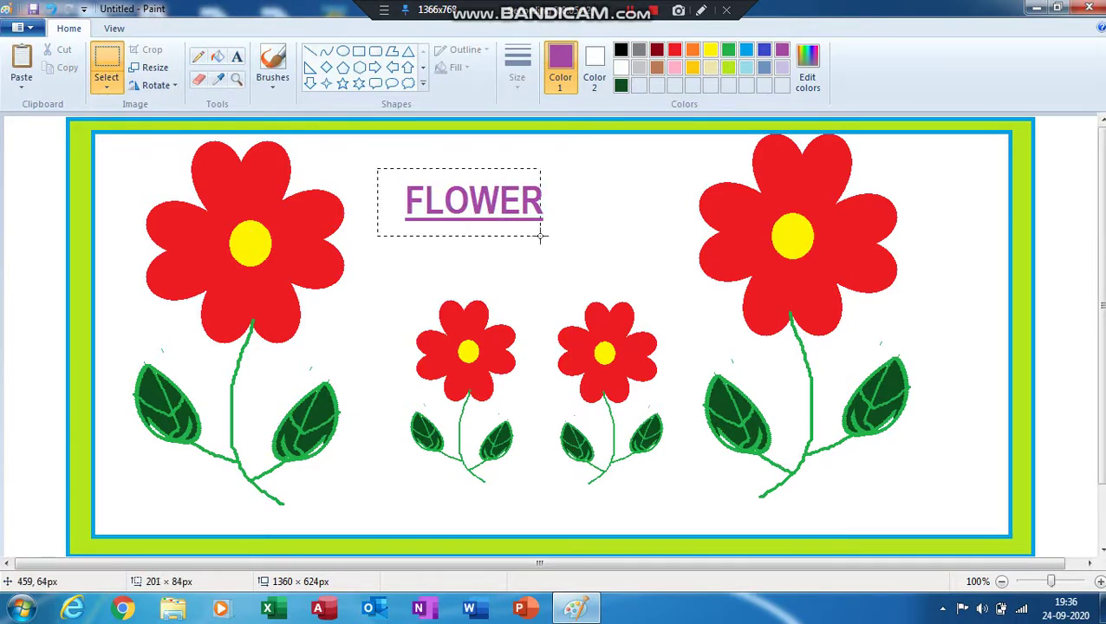